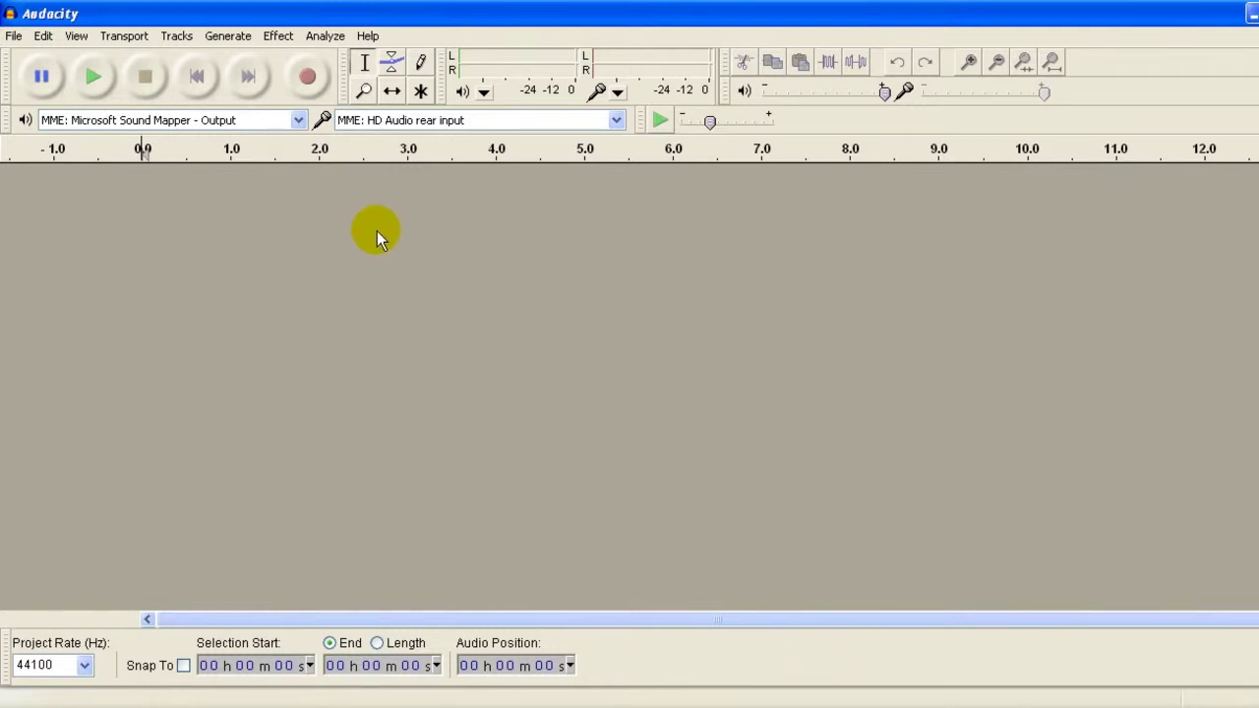
- Record about 7.4 seconds of spoken voice into a new stereo track
{"action": "left_click", "coordinate": [307, 77]}
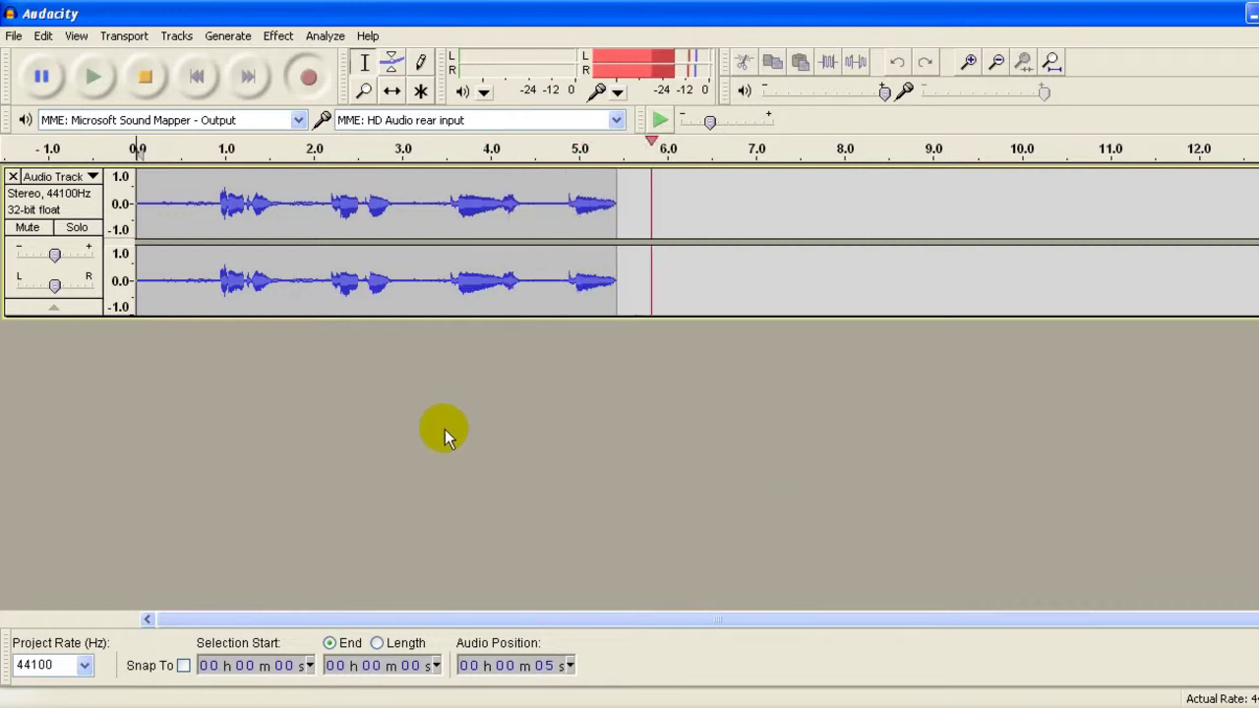
{"action": "left_click", "coordinate": [145, 77]}
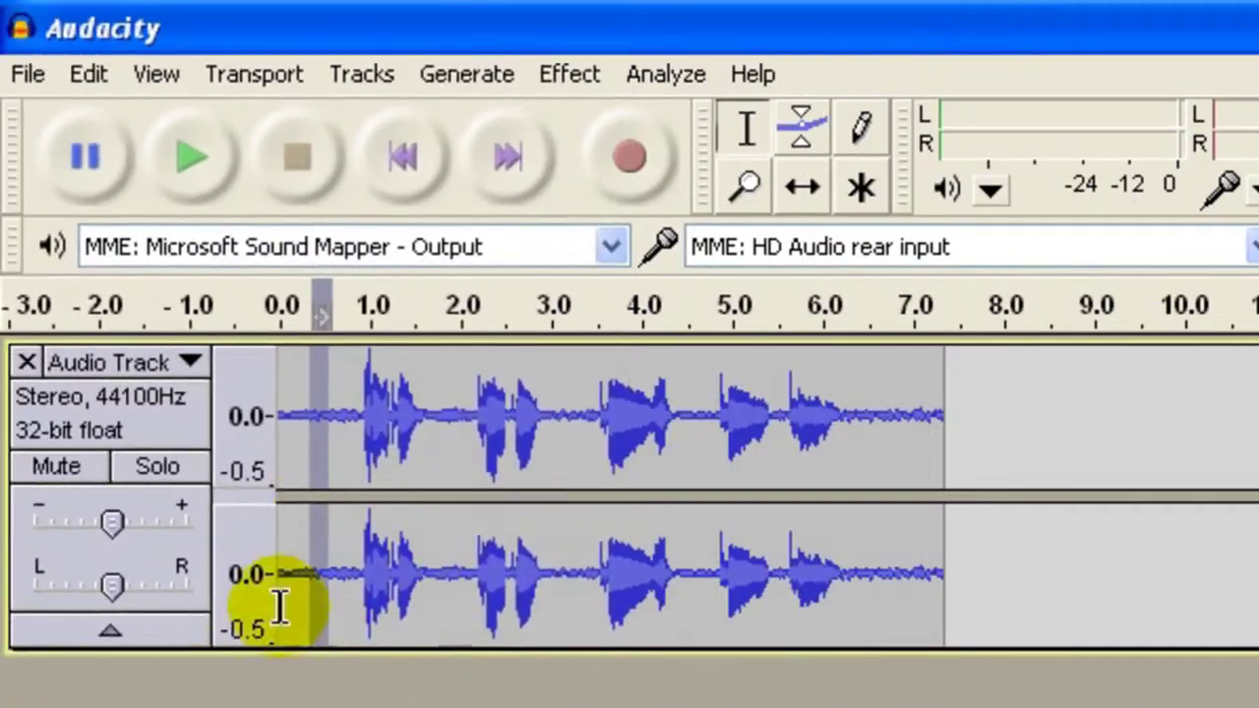
- Capture a noise profile, then apply Noise Removal to the whole recording
{"action": "left_click", "coordinate": [569, 74]}
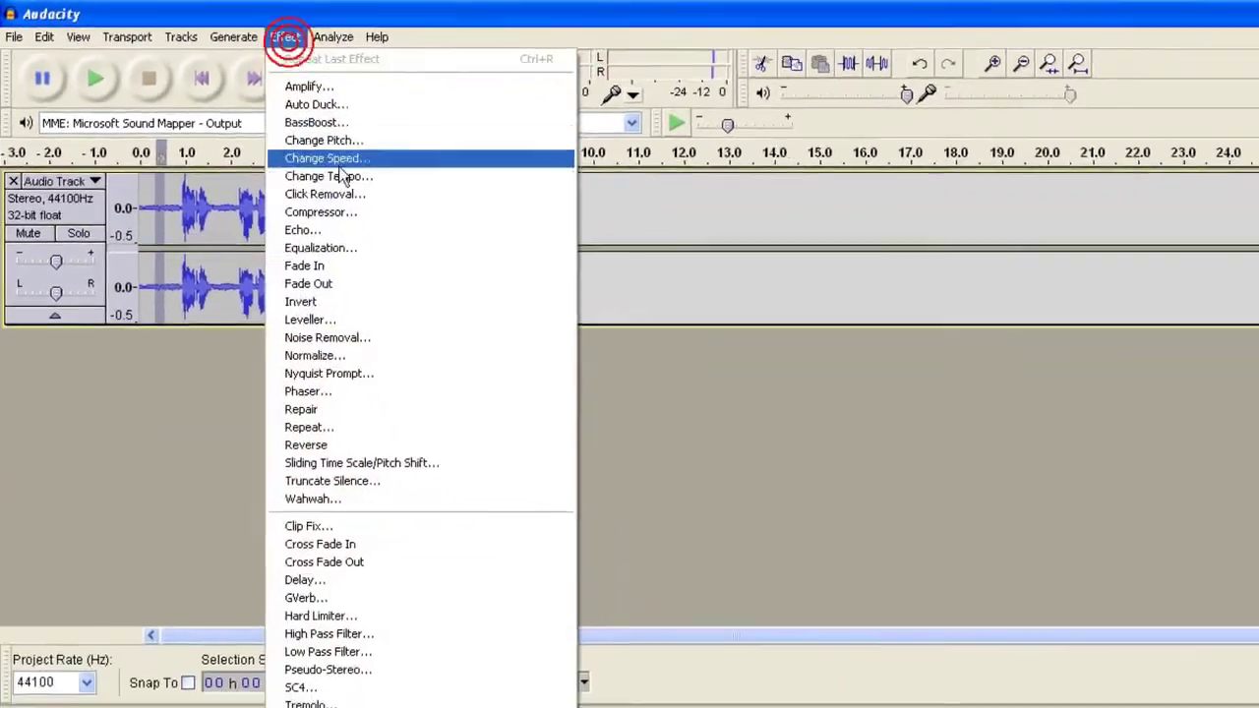
{"action": "left_click", "coordinate": [384, 334]}
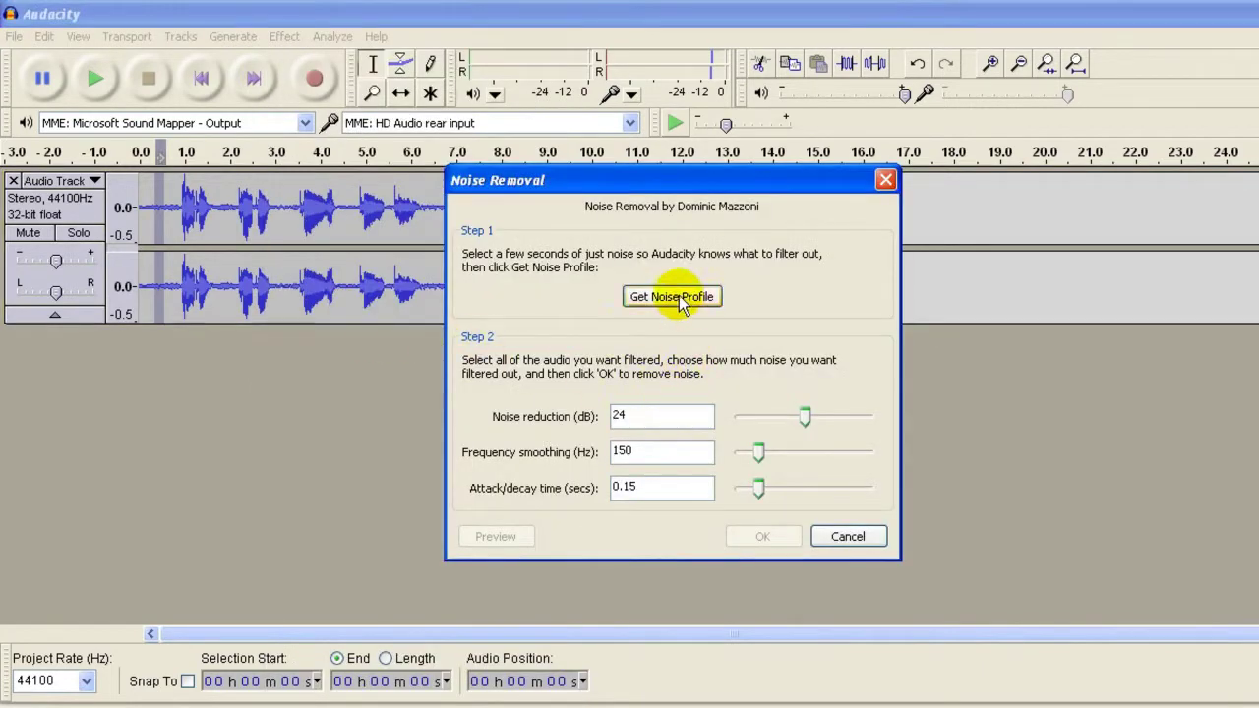
{"action": "left_click", "coordinate": [677, 294]}
{"action": "key", "text": "ctrl+a"}
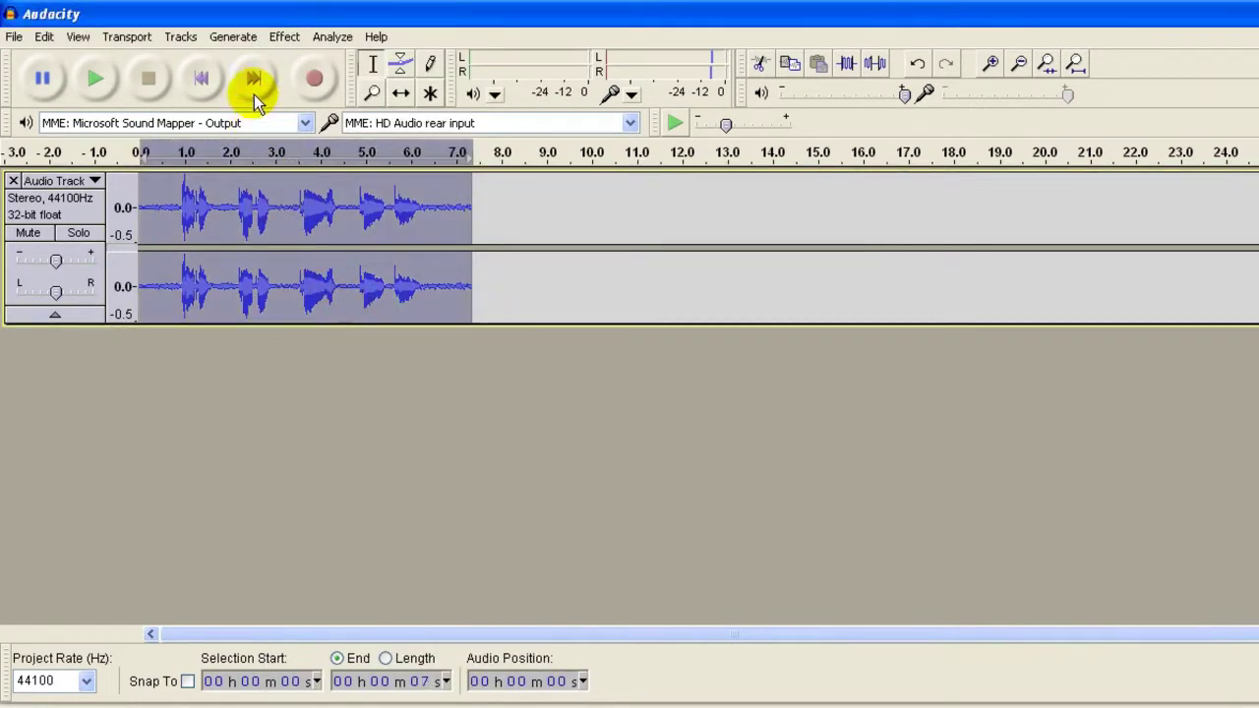
{"action": "left_click", "coordinate": [282, 37]}
{"action": "left_click", "coordinate": [302, 59]}
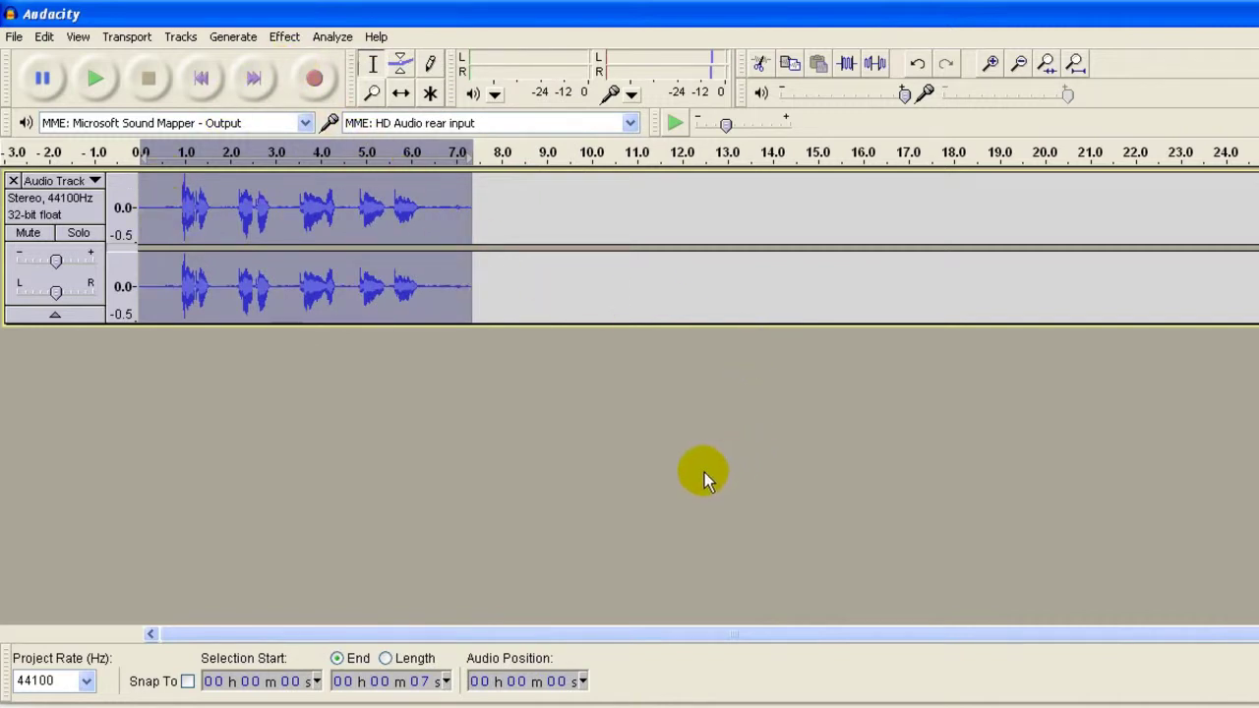
- Apply Compressor and then Normalize with default settings to the recording
{"action": "left_click", "coordinate": [285, 37]}
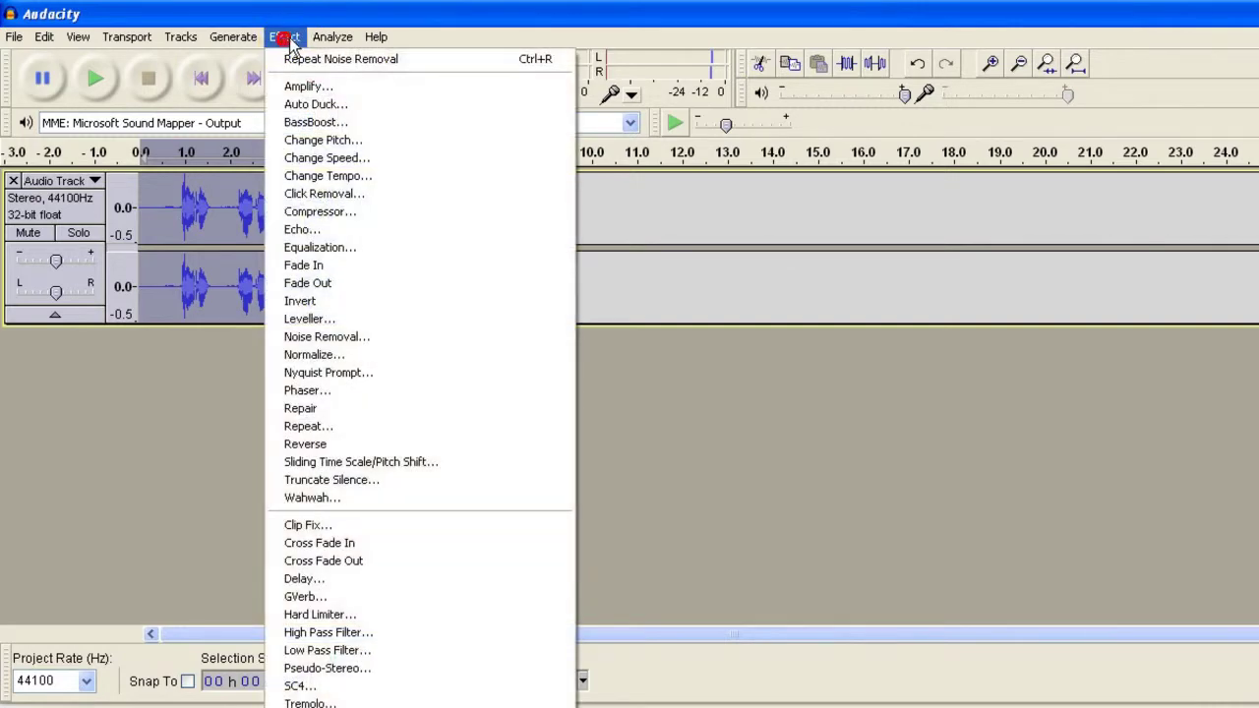
{"action": "left_click", "coordinate": [380, 219]}
{"action": "left_click", "coordinate": [799, 598]}
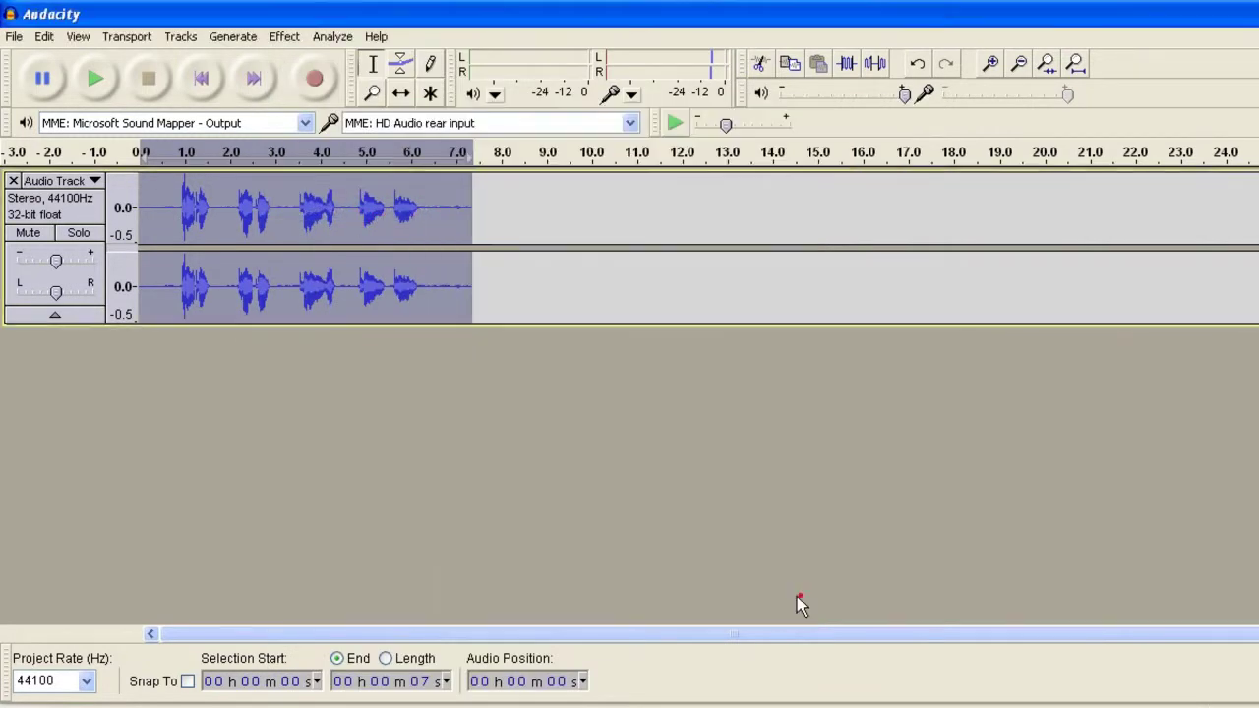
{"action": "left_click", "coordinate": [285, 36]}
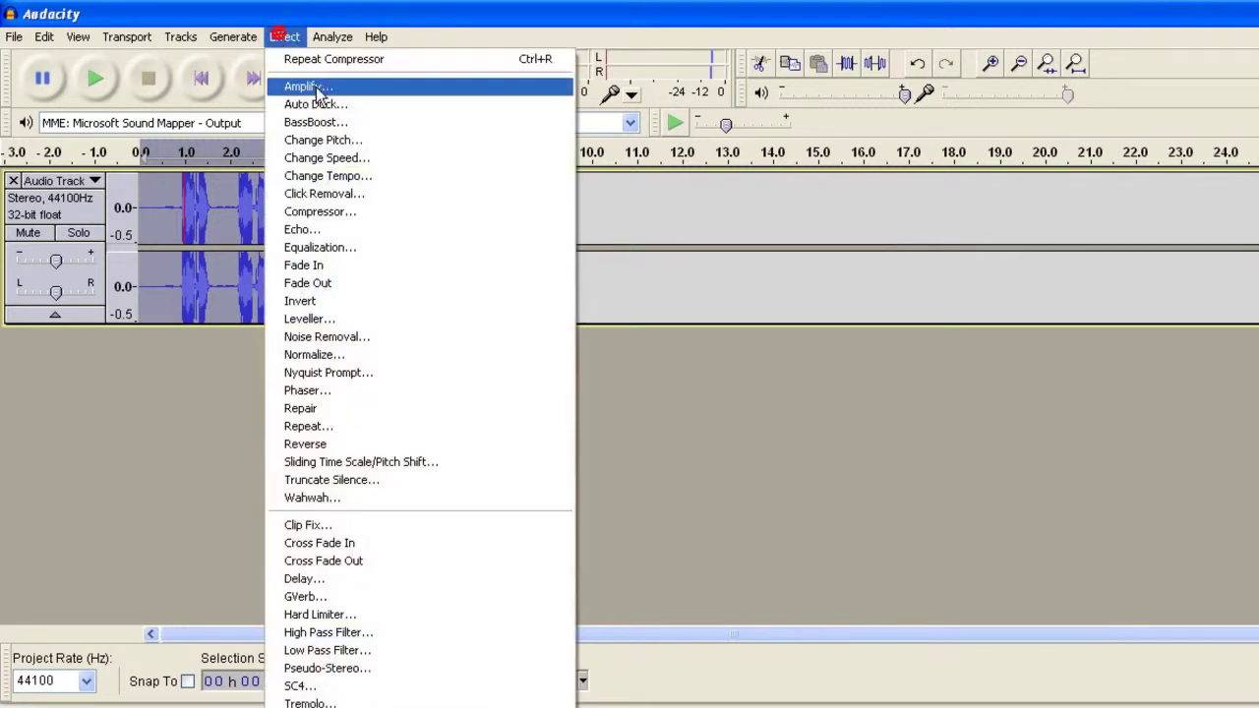
{"action": "left_click", "coordinate": [370, 356]}
{"action": "left_click", "coordinate": [693, 429]}
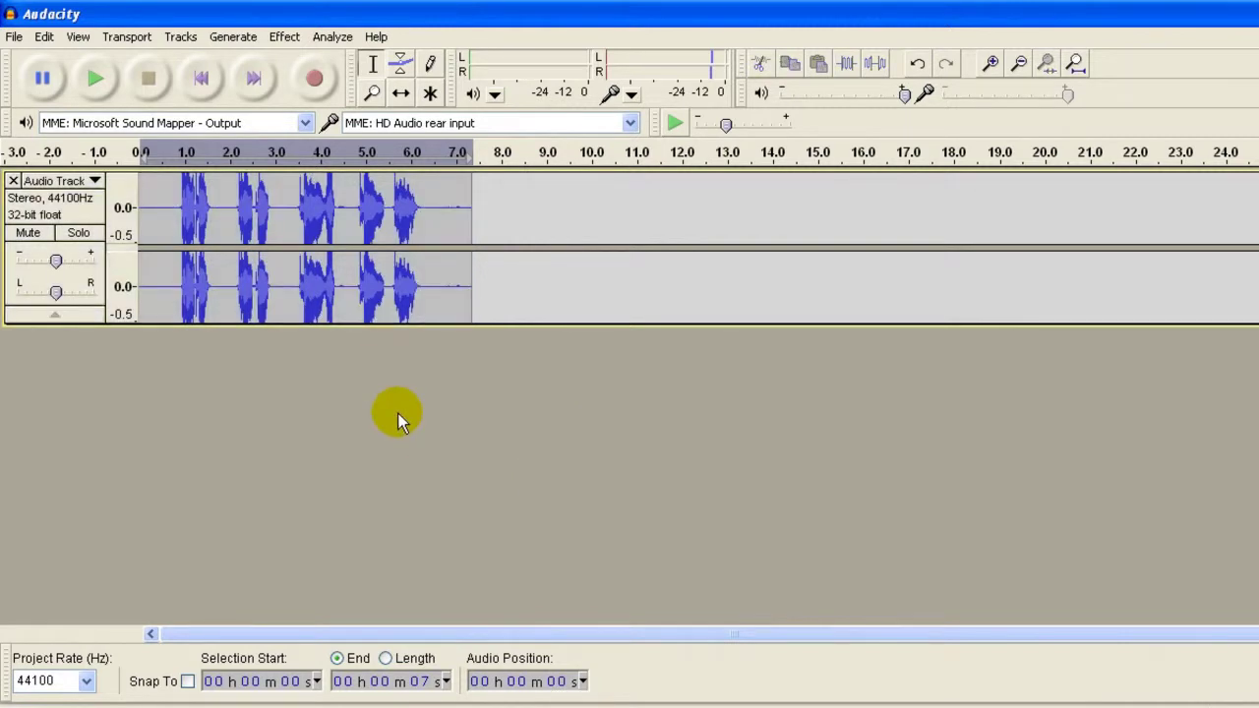
- Zoom into the waveform and play it back from about 0.90 s to find pops
{"action": "left_click", "coordinate": [991, 67]}
{"action": "left_click", "coordinate": [992, 66]}
{"action": "left_click", "coordinate": [992, 67]}
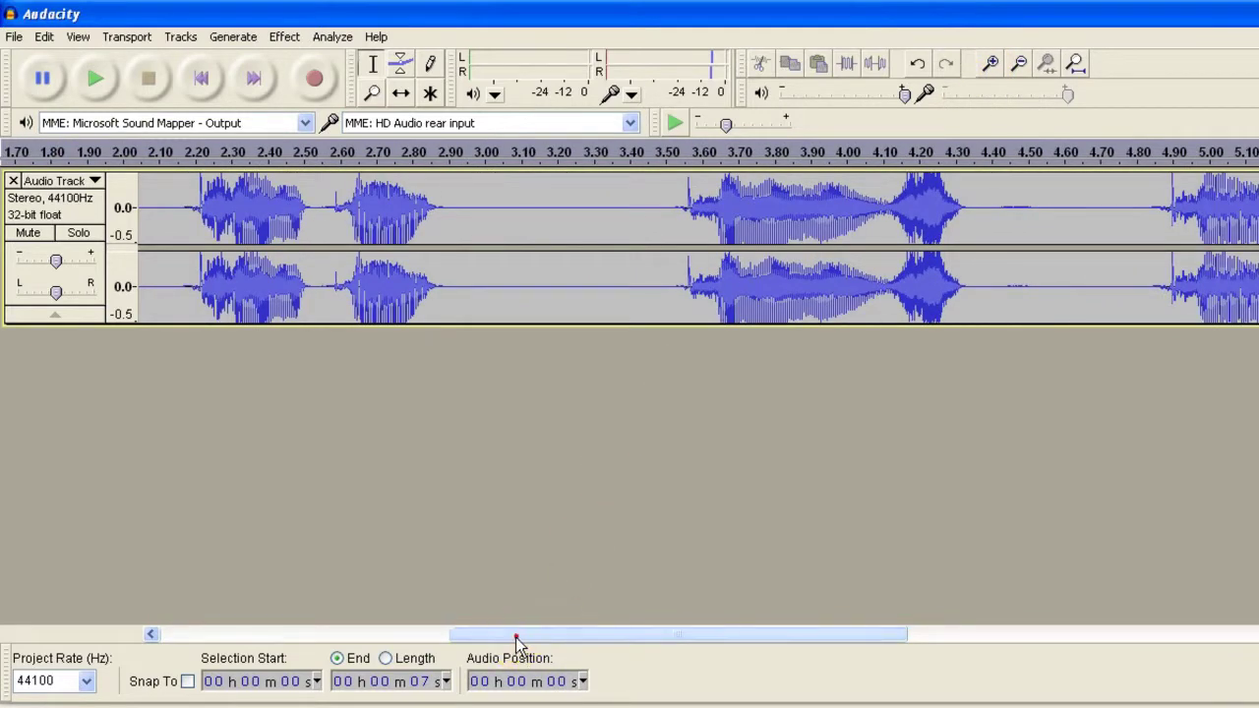
{"action": "left_click_drag", "start_coordinate": [516, 638], "coordinate": [252, 637]}
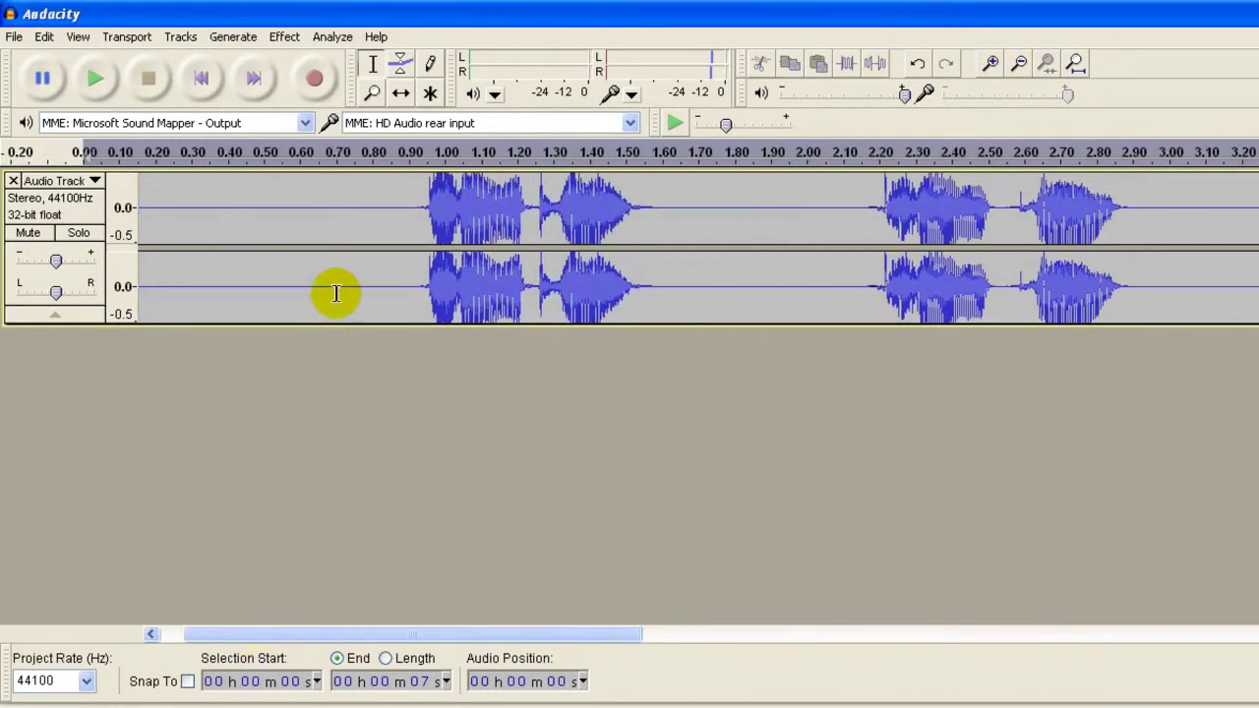
{"action": "left_click", "coordinate": [415, 206]}
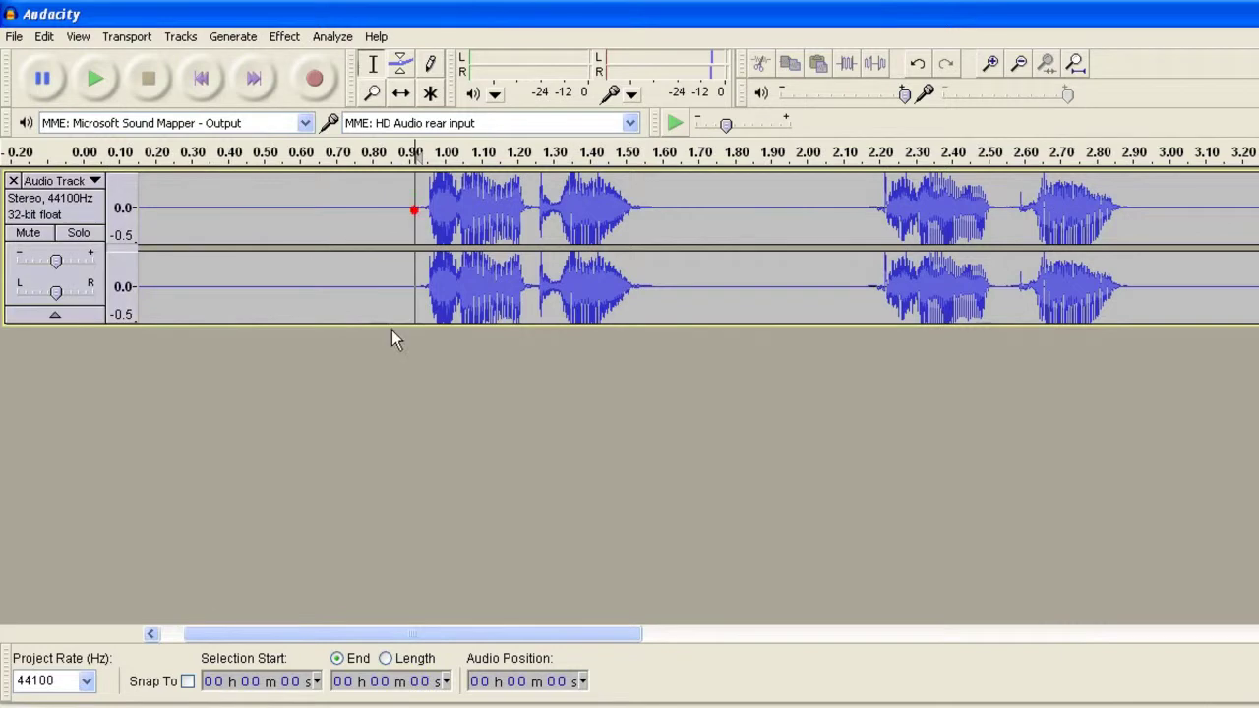
{"action": "left_click", "coordinate": [101, 81]}
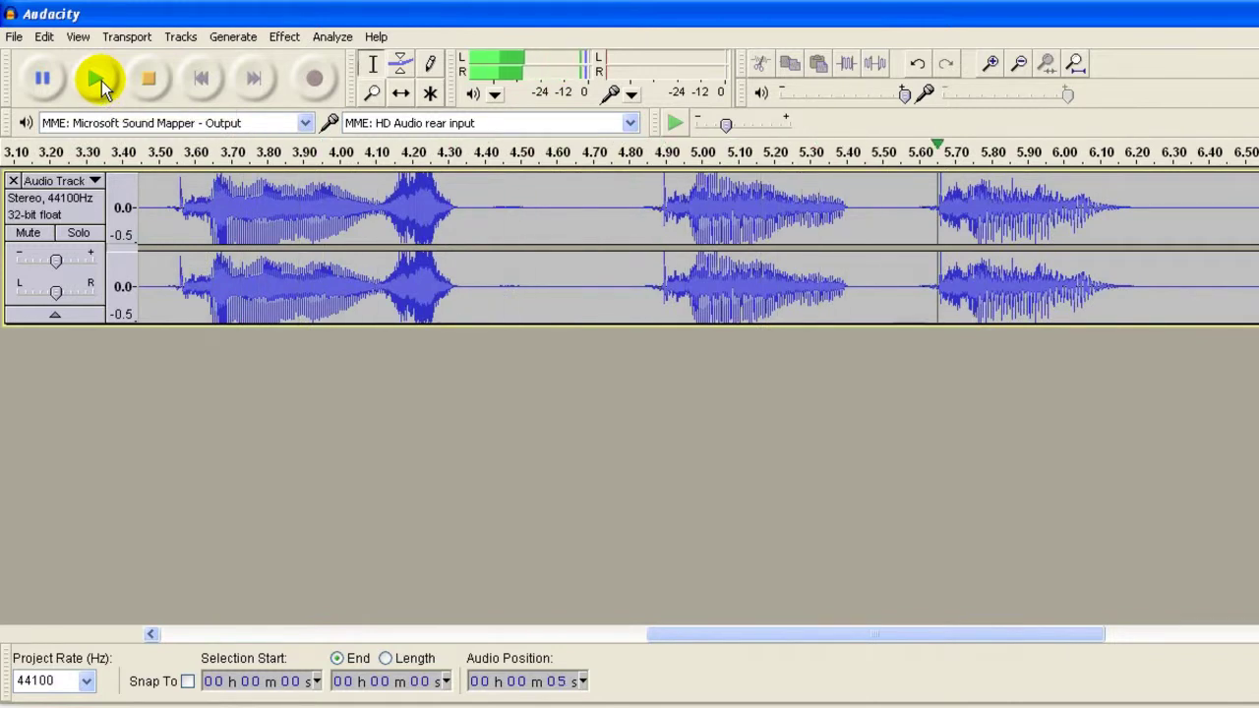
{"action": "left_click", "coordinate": [141, 81]}
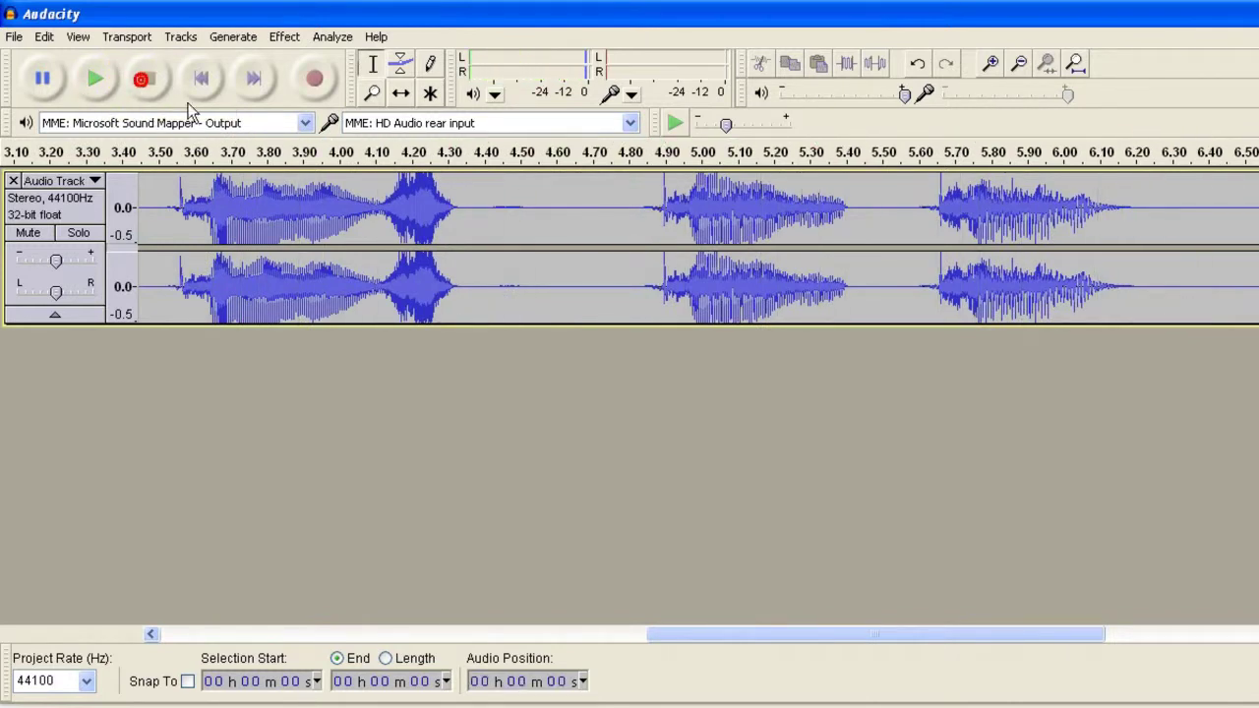
- Try selecting the bursts at 4.81–4.93 s and 5.60–5.70 s, then clear the selection
{"action": "left_click", "coordinate": [641, 210]}
{"action": "left_click_drag", "start_coordinate": [641, 210], "coordinate": [699, 207]}
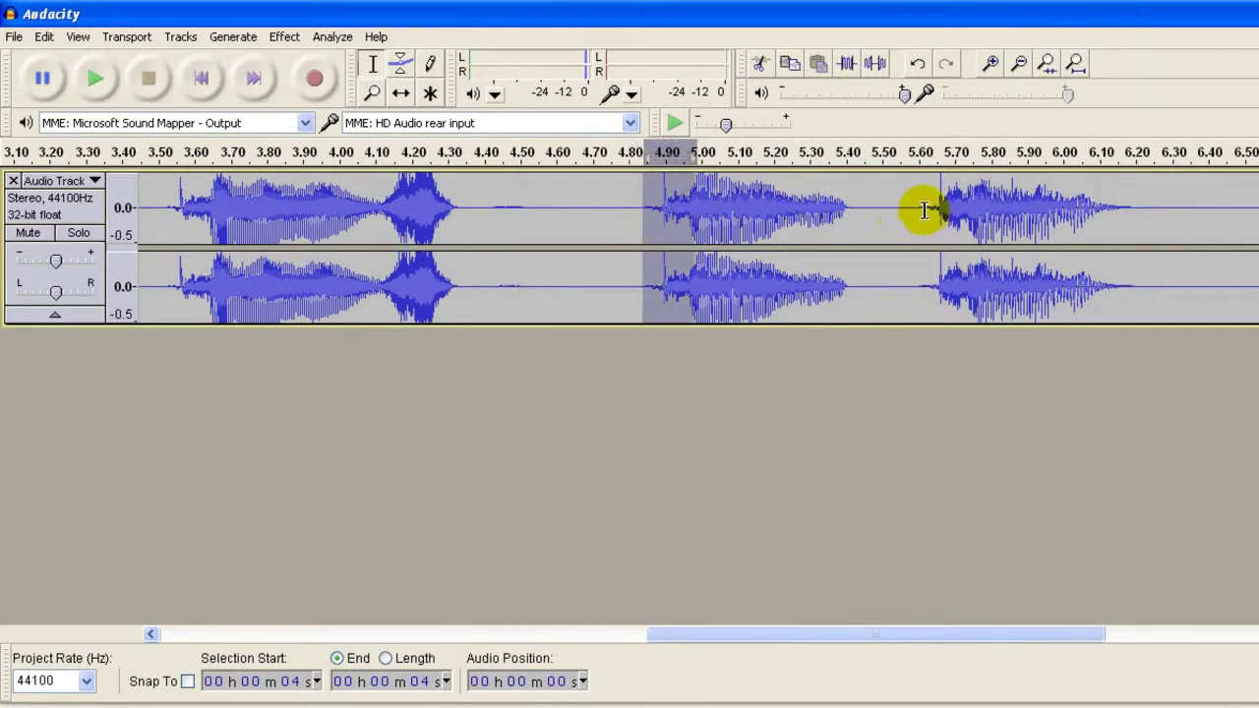
{"action": "left_click_drag", "start_coordinate": [959, 209], "coordinate": [924, 208]}
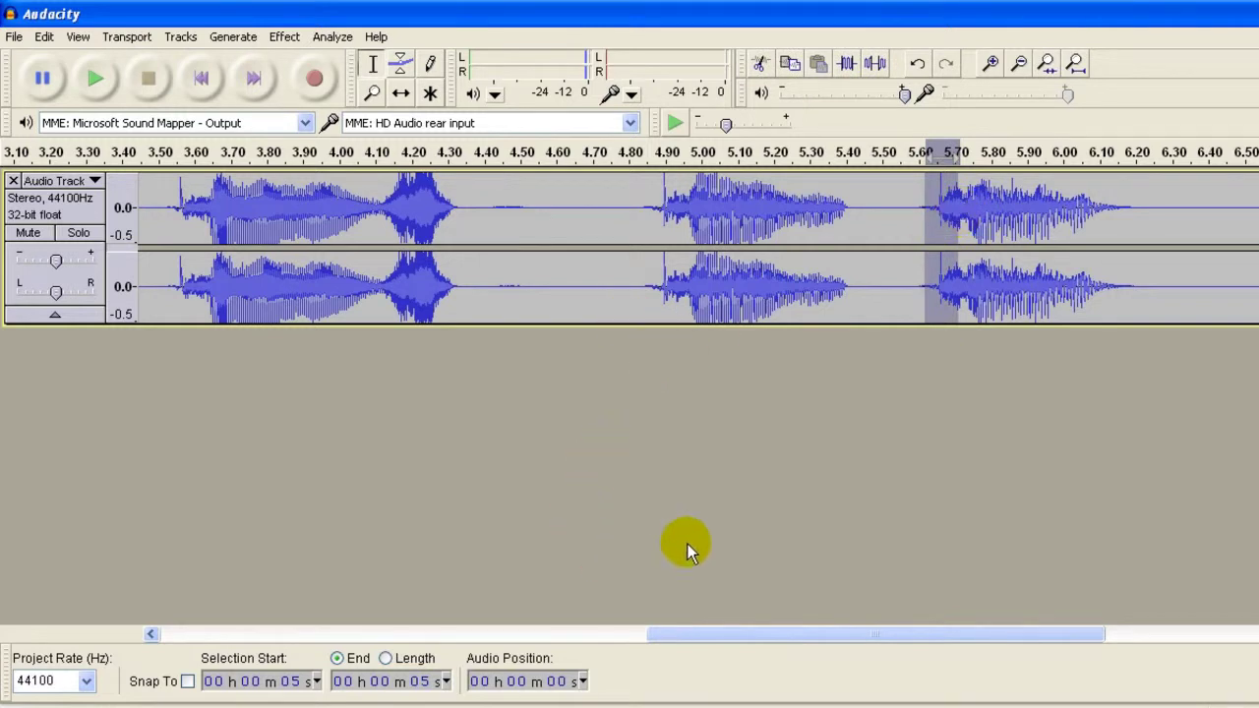
{"action": "left_click", "coordinate": [665, 405]}
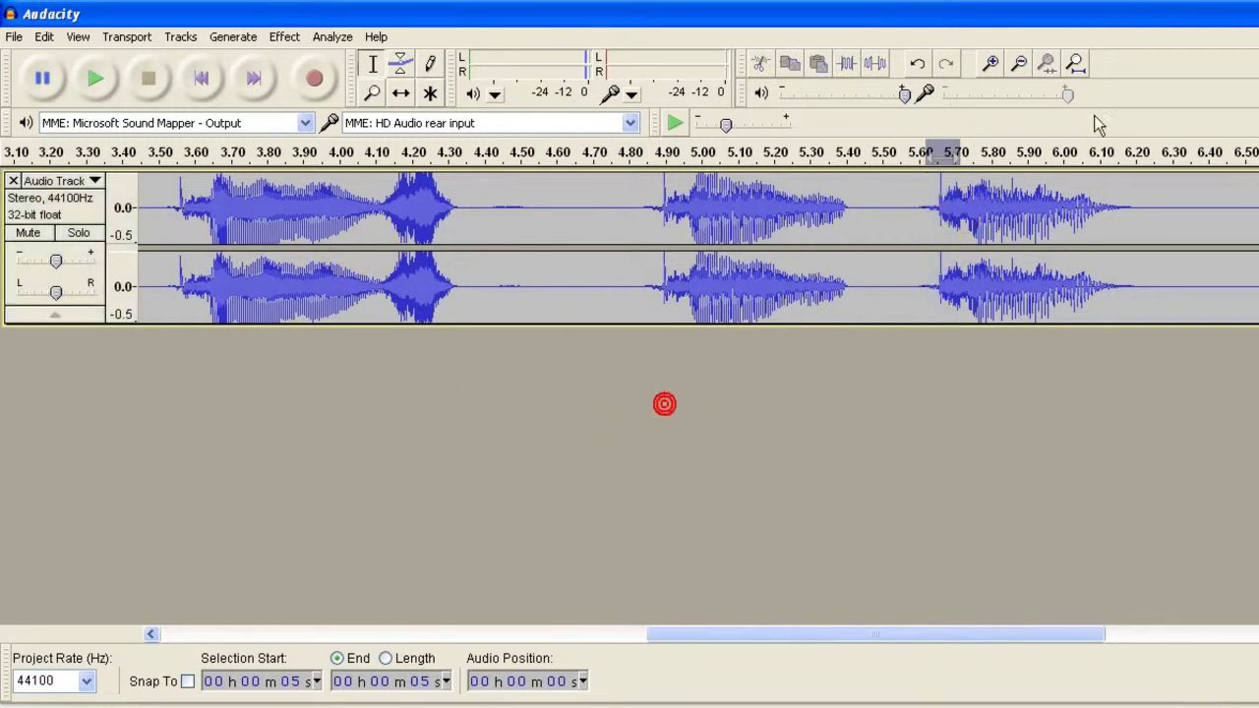
- Zoom in on the pop and select the P pop from 4.83 to 4.96 s
{"action": "left_click", "coordinate": [991, 65]}
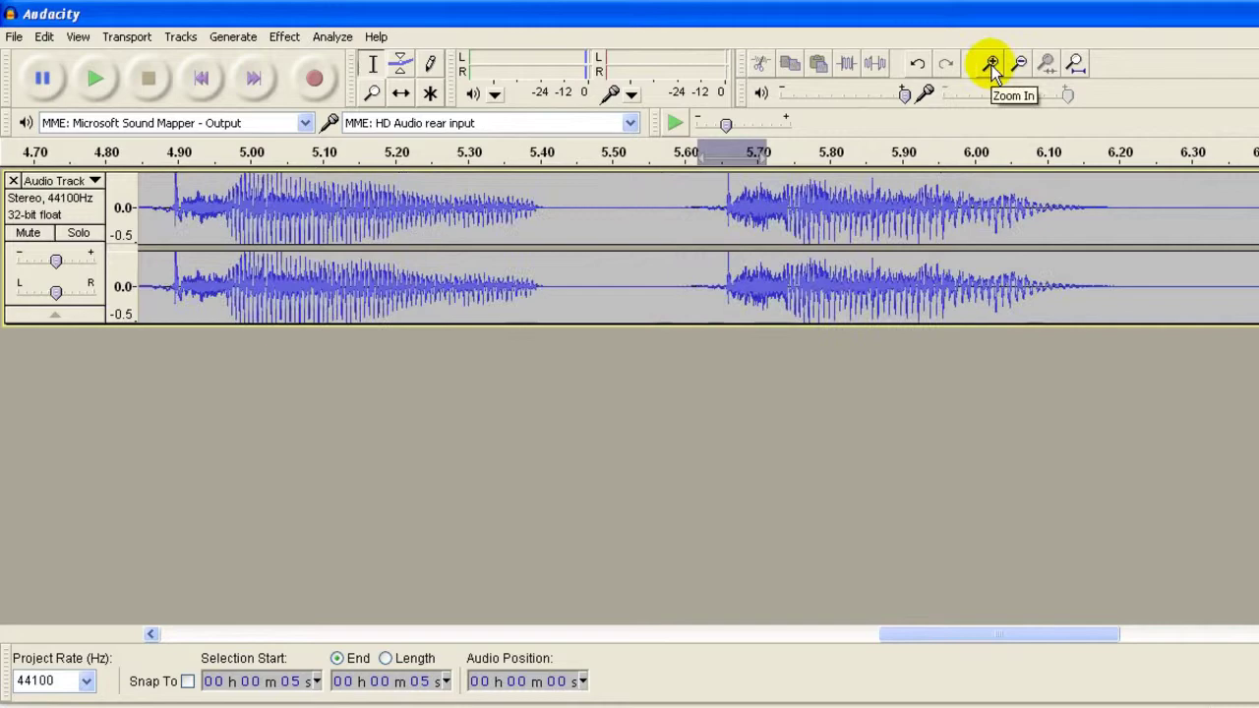
{"action": "left_click", "coordinate": [991, 65]}
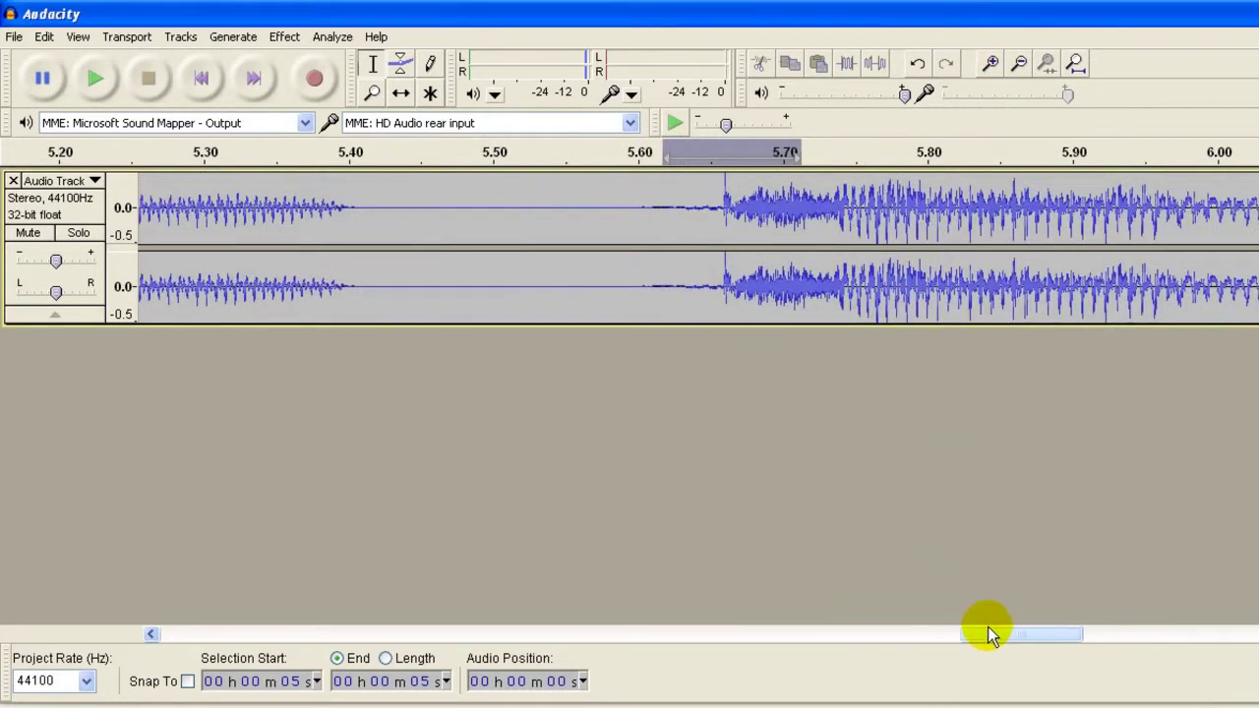
{"action": "left_click_drag", "start_coordinate": [994, 636], "coordinate": [980, 637]}
{"action": "key", "text": "ctrl+3"}
{"action": "left_click", "coordinate": [292, 211]}
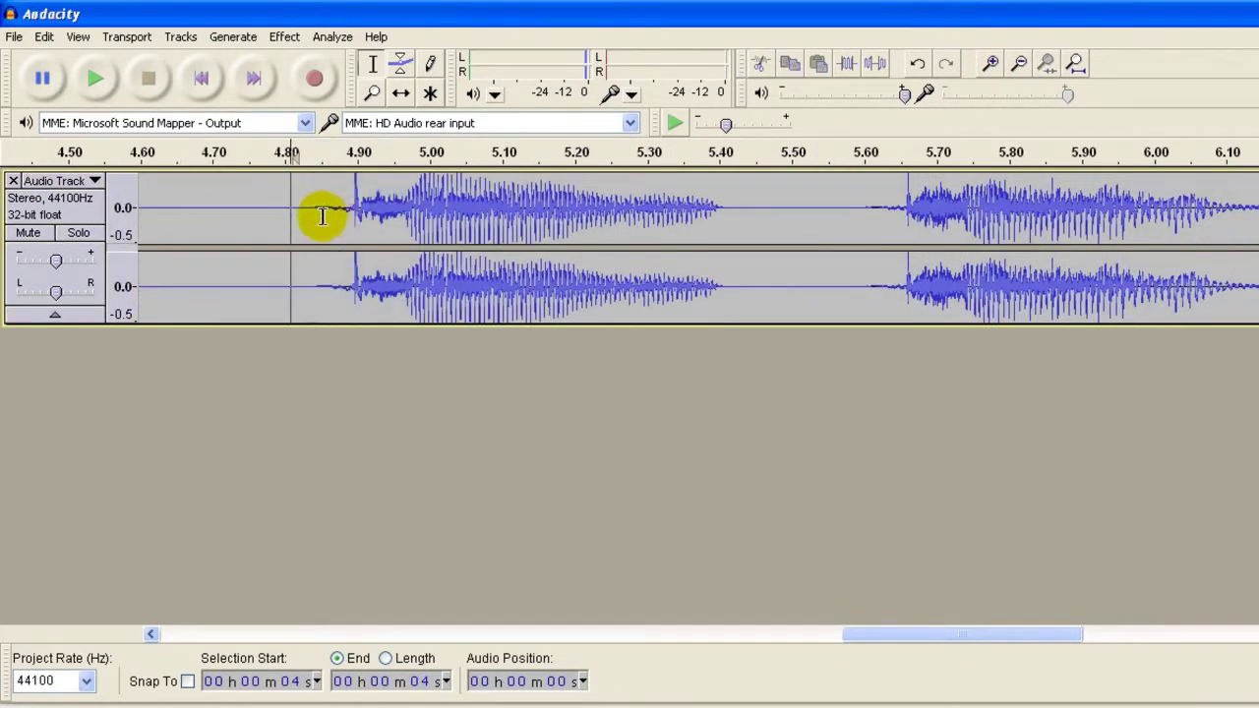
{"action": "left_click_drag", "start_coordinate": [310, 210], "coordinate": [402, 207]}
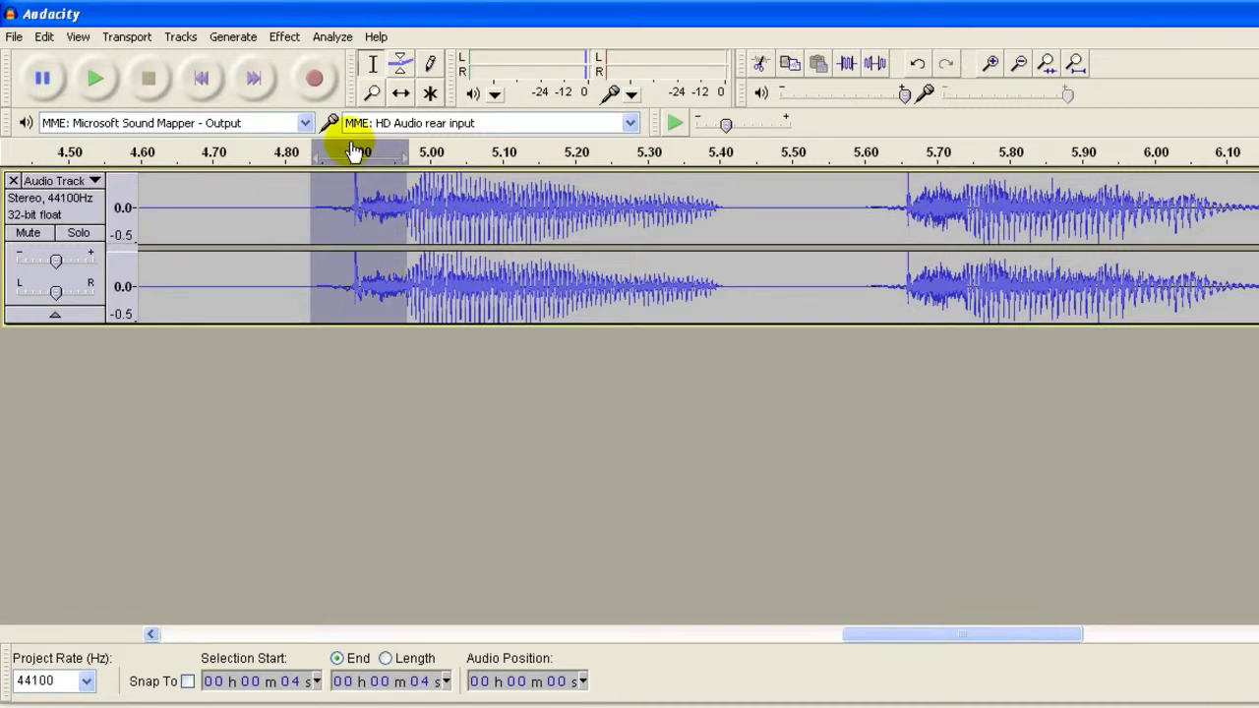
- Open Equalization for the selected P pop, showing the 'acoustic' curve with filter length 4177
{"action": "left_click", "coordinate": [286, 37]}
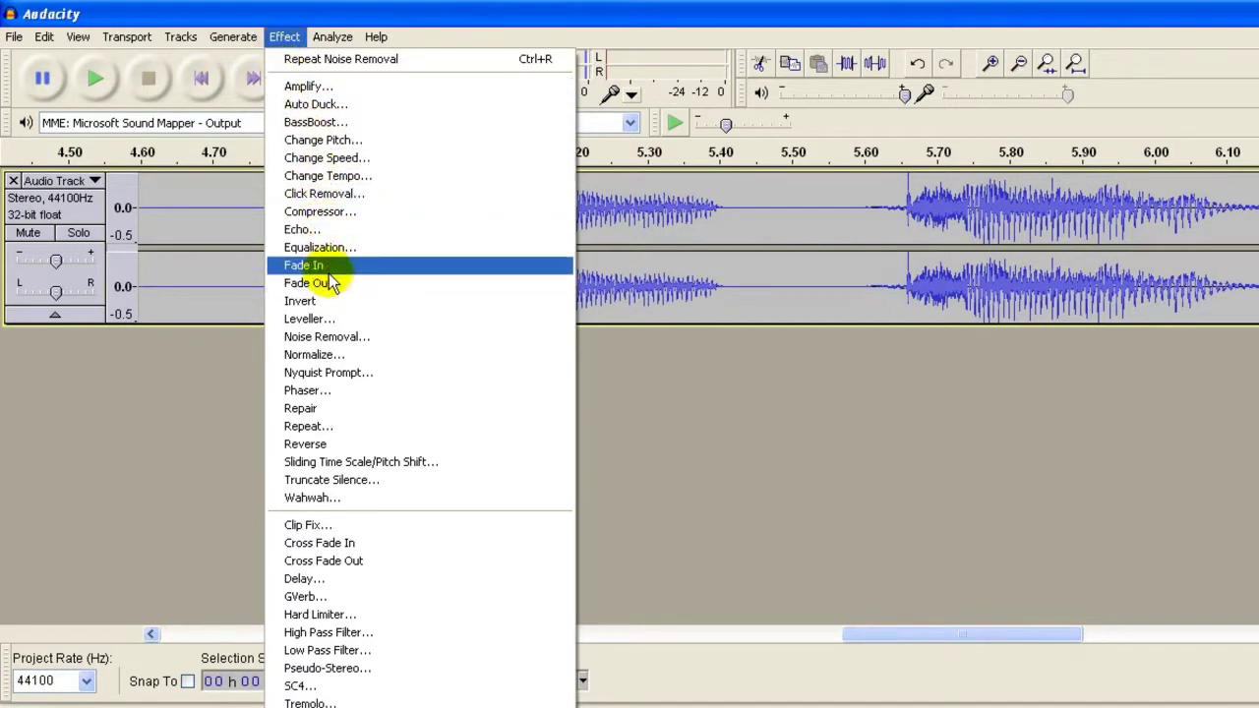
{"action": "left_click", "coordinate": [322, 252]}
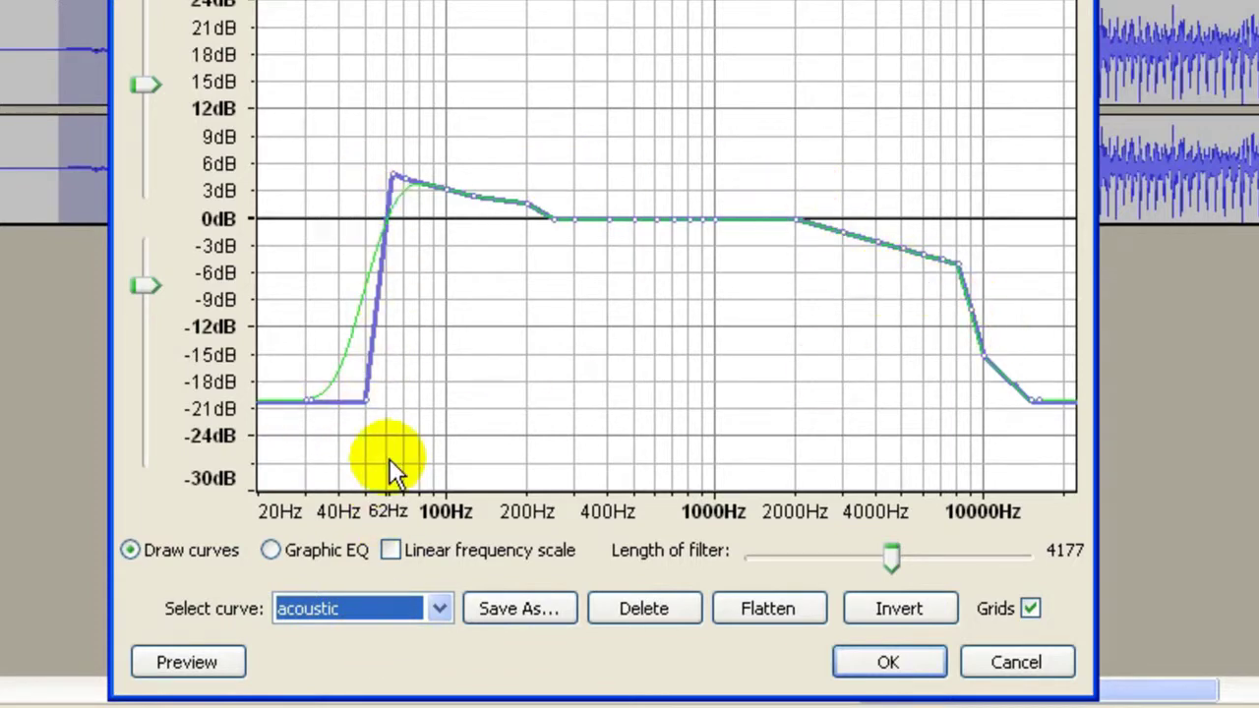
- In Draw curves mode, pull the low-end points to about −15 dB and move the cut step to 100 Hz
{"action": "left_click", "coordinate": [126, 549]}
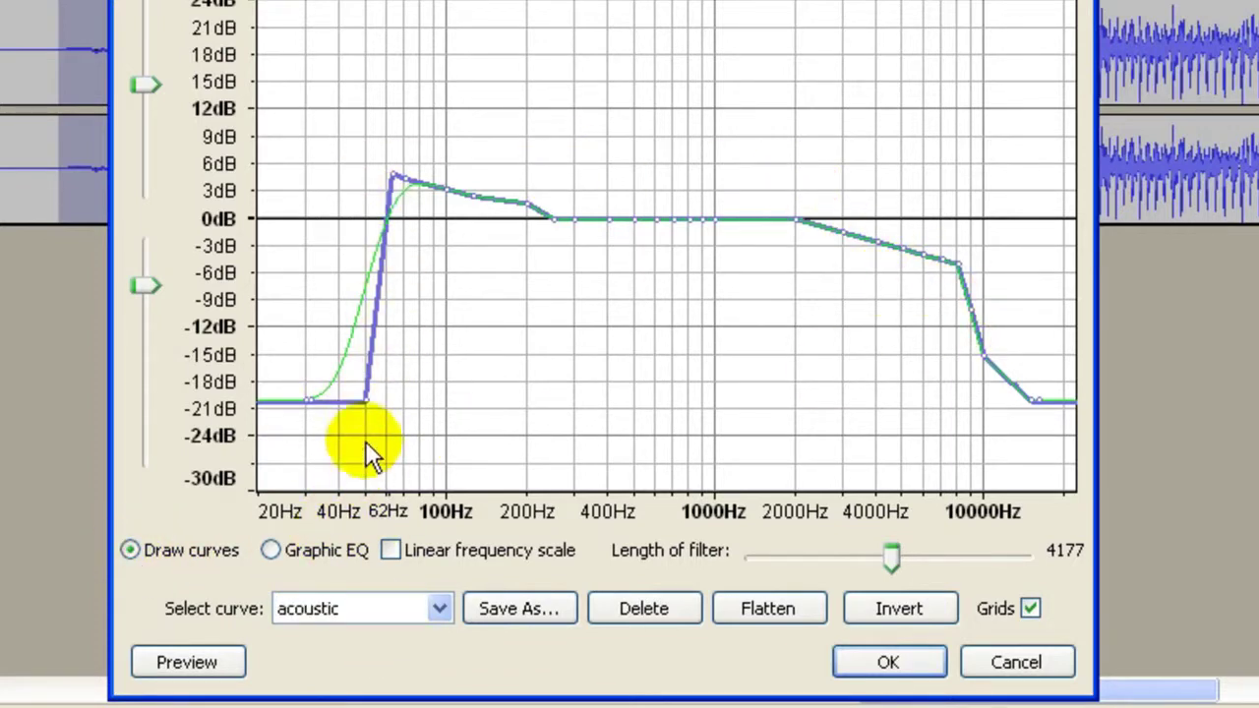
{"action": "left_click", "coordinate": [283, 404]}
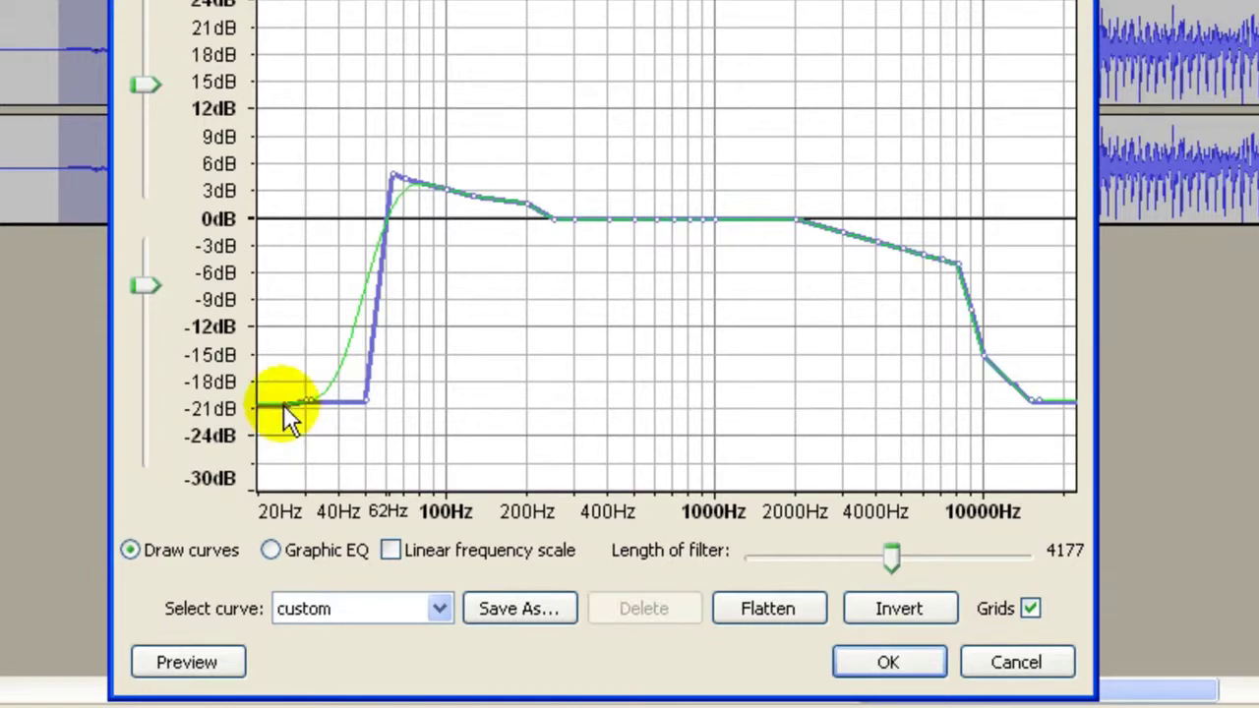
{"action": "left_click_drag", "start_coordinate": [268, 404], "coordinate": [254, 357]}
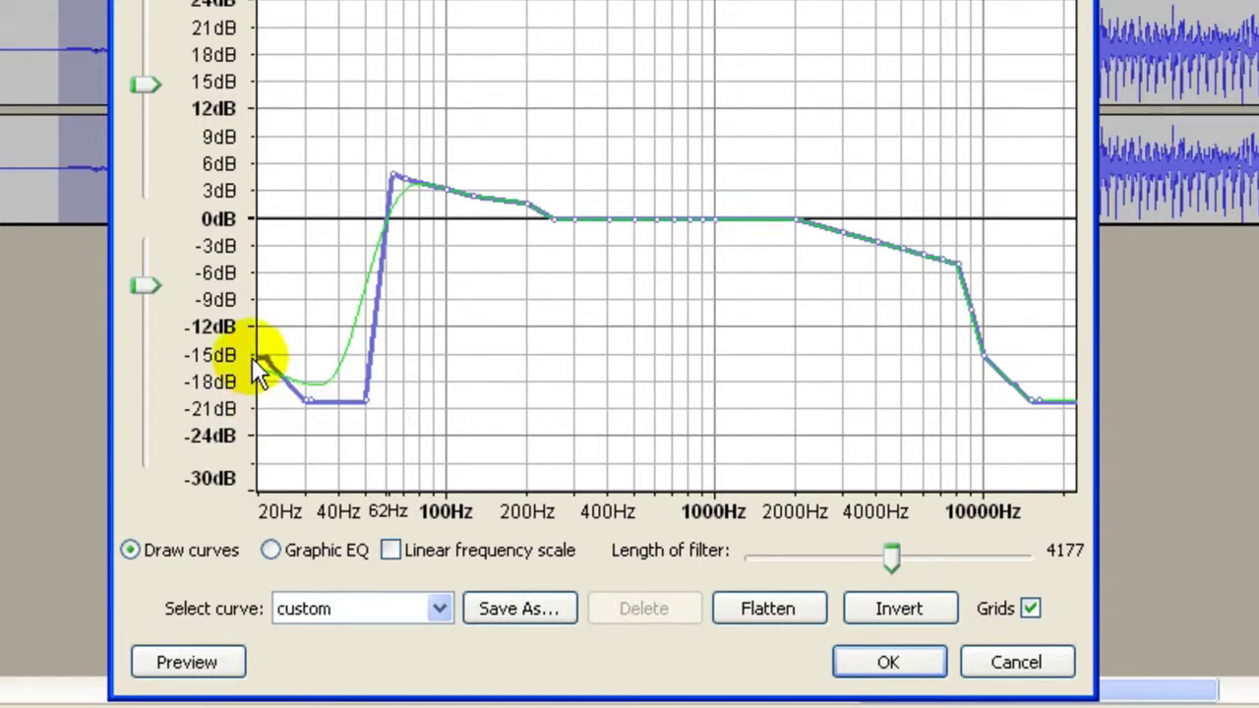
{"action": "left_click_drag", "start_coordinate": [304, 394], "coordinate": [335, 355]}
{"action": "mouse_move", "coordinate": [309, 401]}
{"action": "left_mouse_down"}
{"action": "mouse_move", "coordinate": [409, 360]}
{"action": "mouse_move", "coordinate": [390, 358]}
{"action": "left_mouse_up"}
{"action": "left_click_drag", "start_coordinate": [390, 177], "coordinate": [405, 180]}
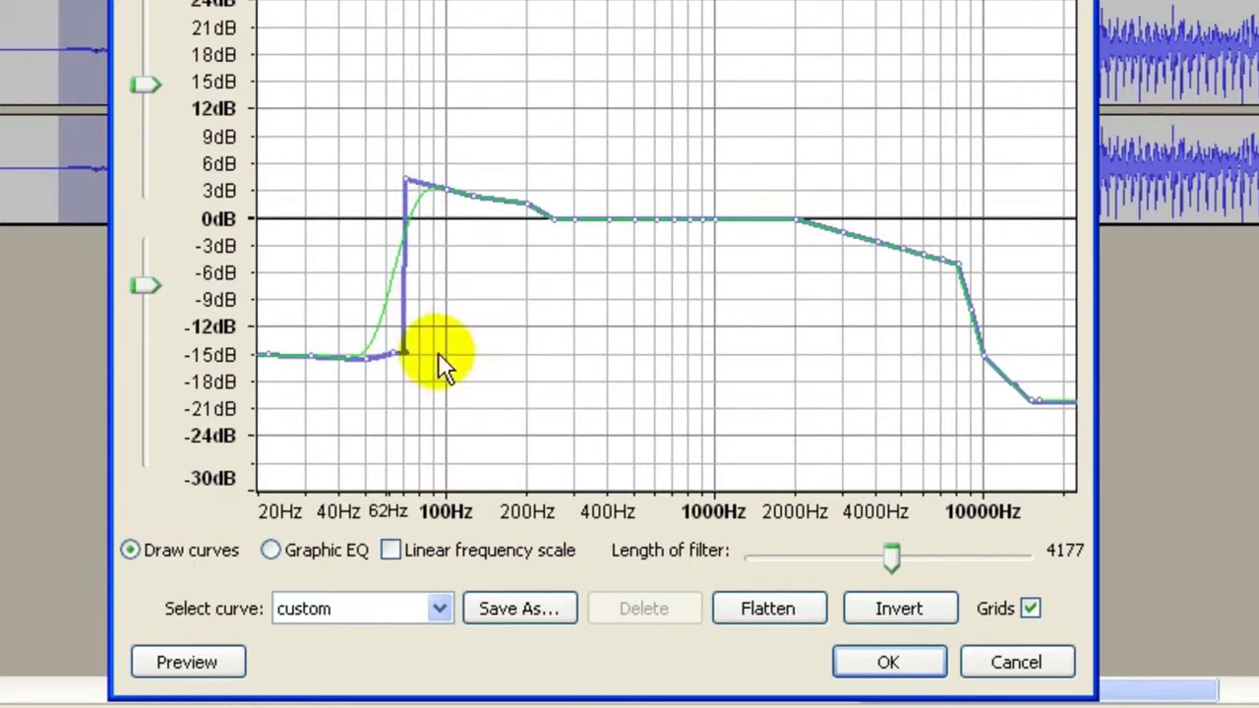
{"action": "left_click_drag", "start_coordinate": [407, 183], "coordinate": [448, 191]}
- Keep −15 dB below 100 Hz and shape a gentle rise to flat 0 dB from 400 Hz
{"action": "left_click", "coordinate": [454, 275]}
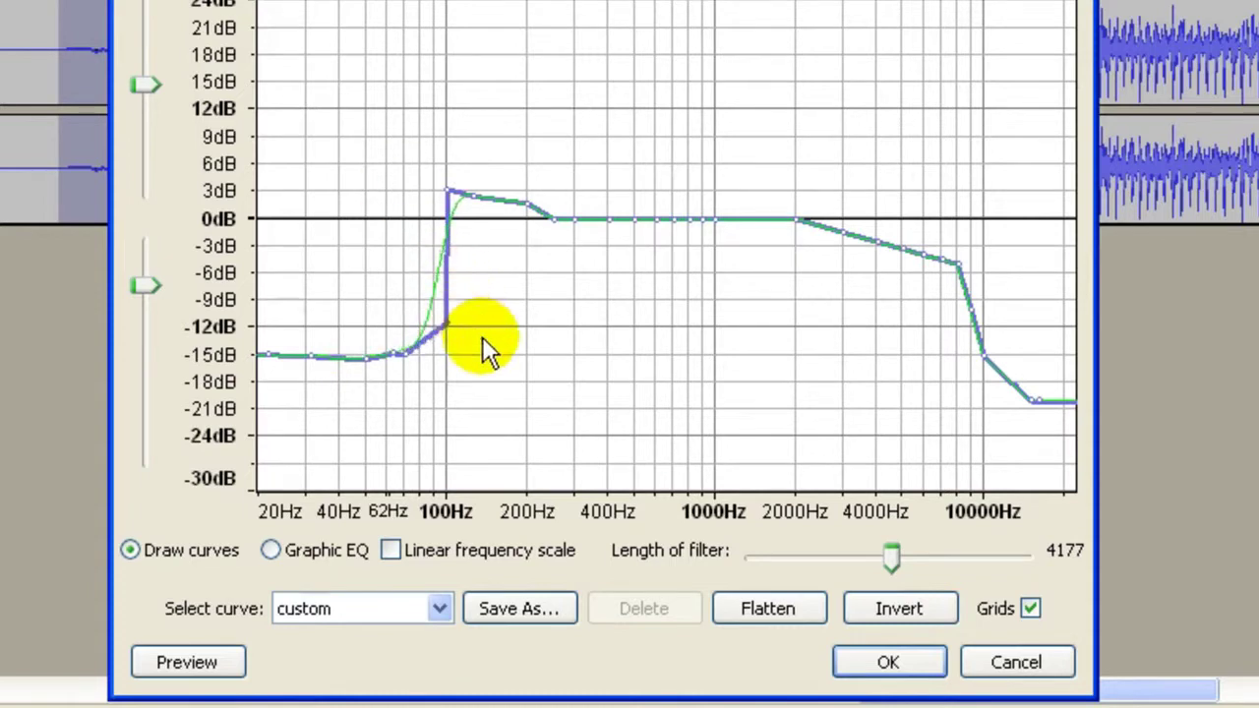
{"action": "left_click_drag", "start_coordinate": [482, 336], "coordinate": [490, 352]}
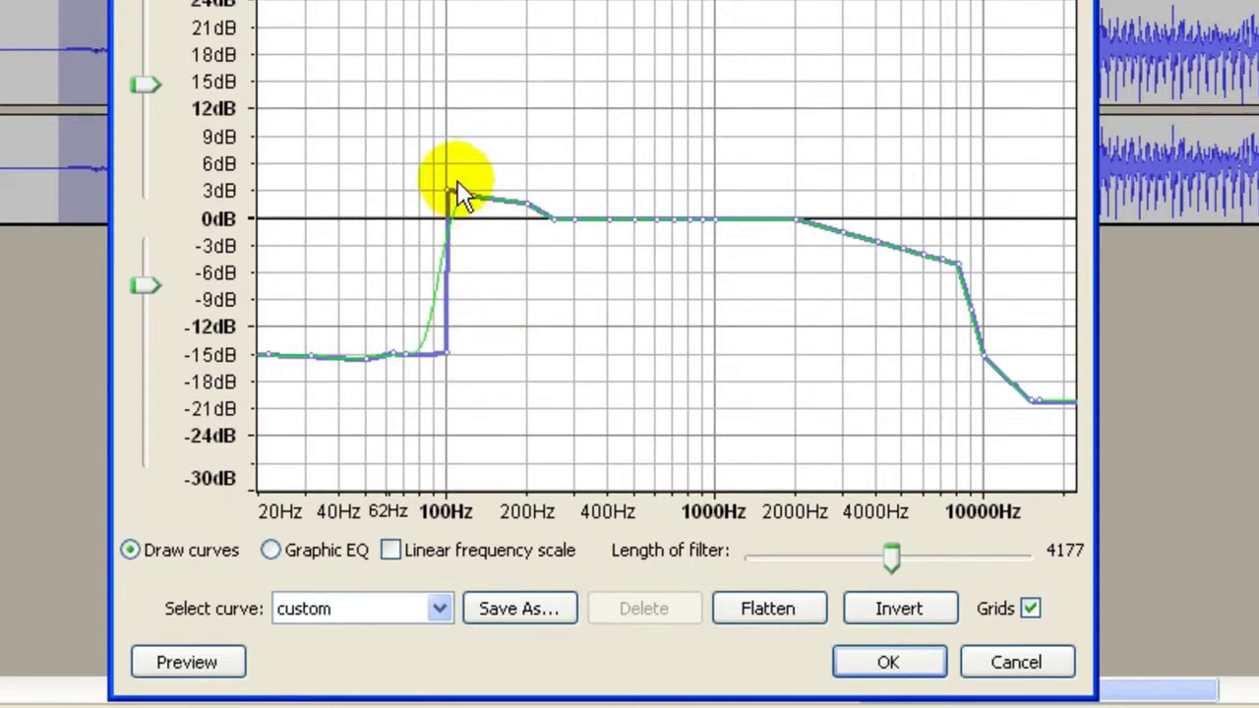
{"action": "left_click_drag", "start_coordinate": [445, 201], "coordinate": [533, 195]}
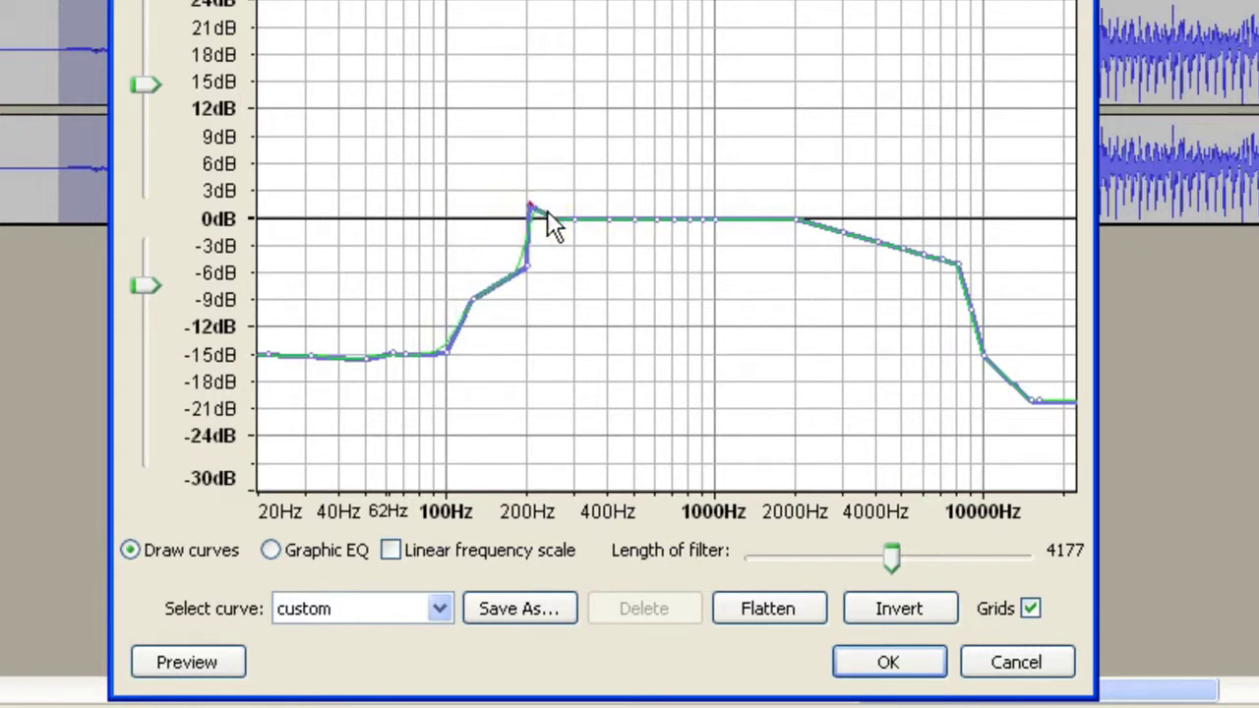
{"action": "left_click_drag", "start_coordinate": [552, 264], "coordinate": [224, 340]}
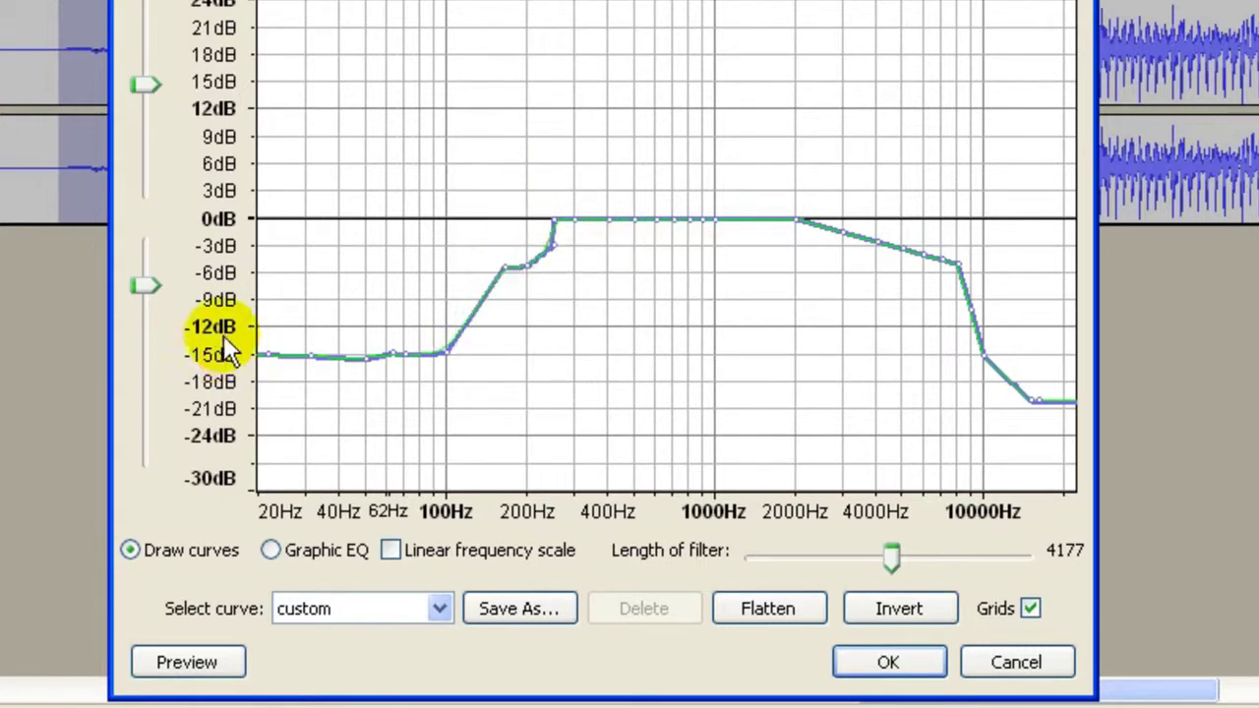
{"action": "key", "text": "Down"}
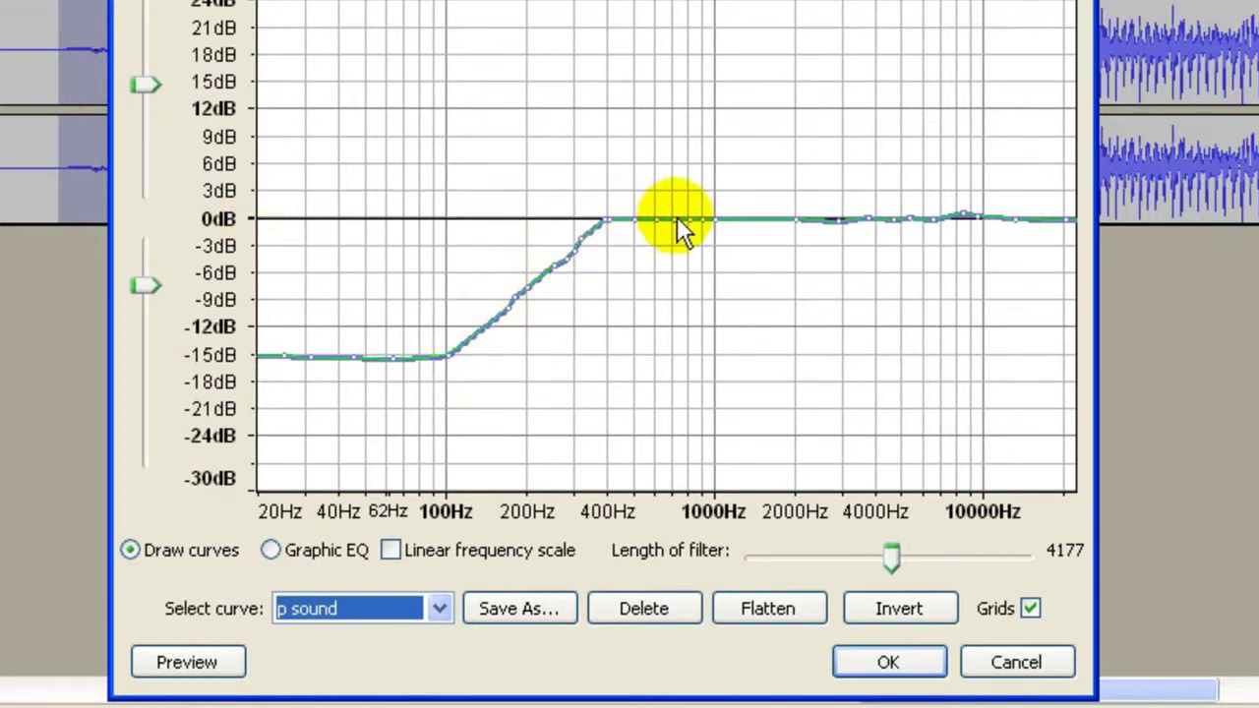
{"action": "left_click_drag", "start_coordinate": [888, 216], "coordinate": [1032, 216]}
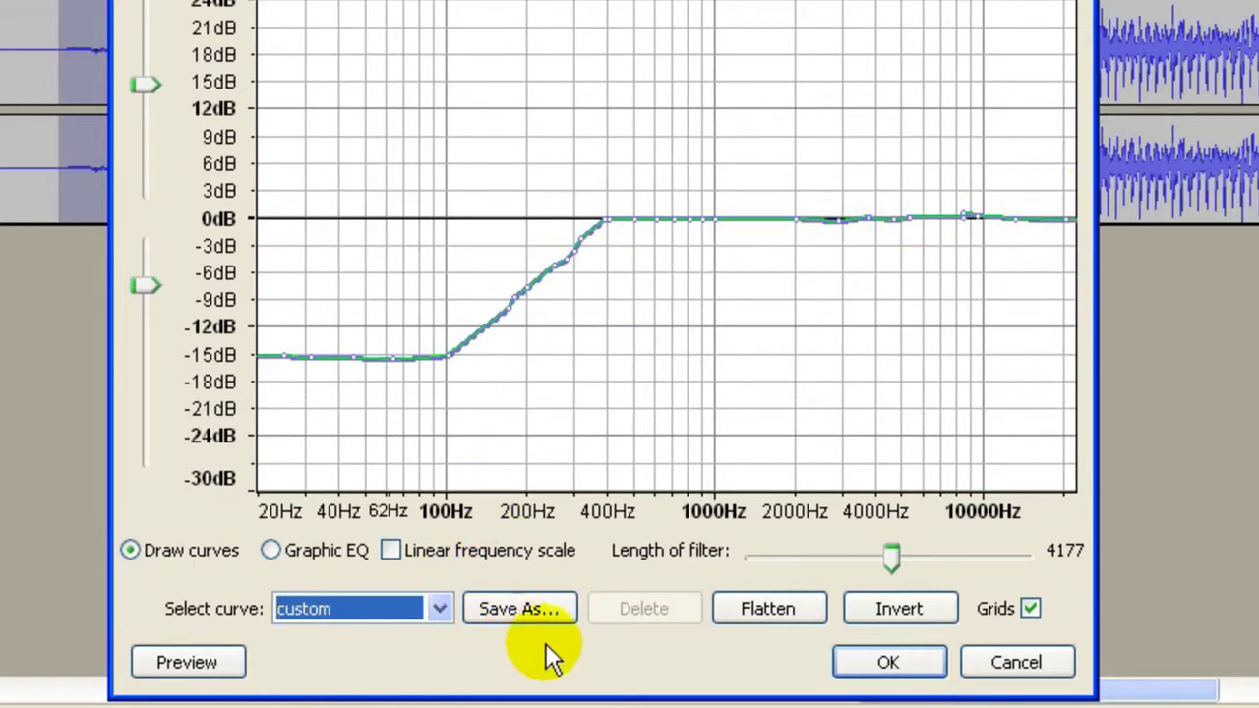
- Save the low-cut curve under the name 'p sound'
{"action": "left_click", "coordinate": [505, 611]}
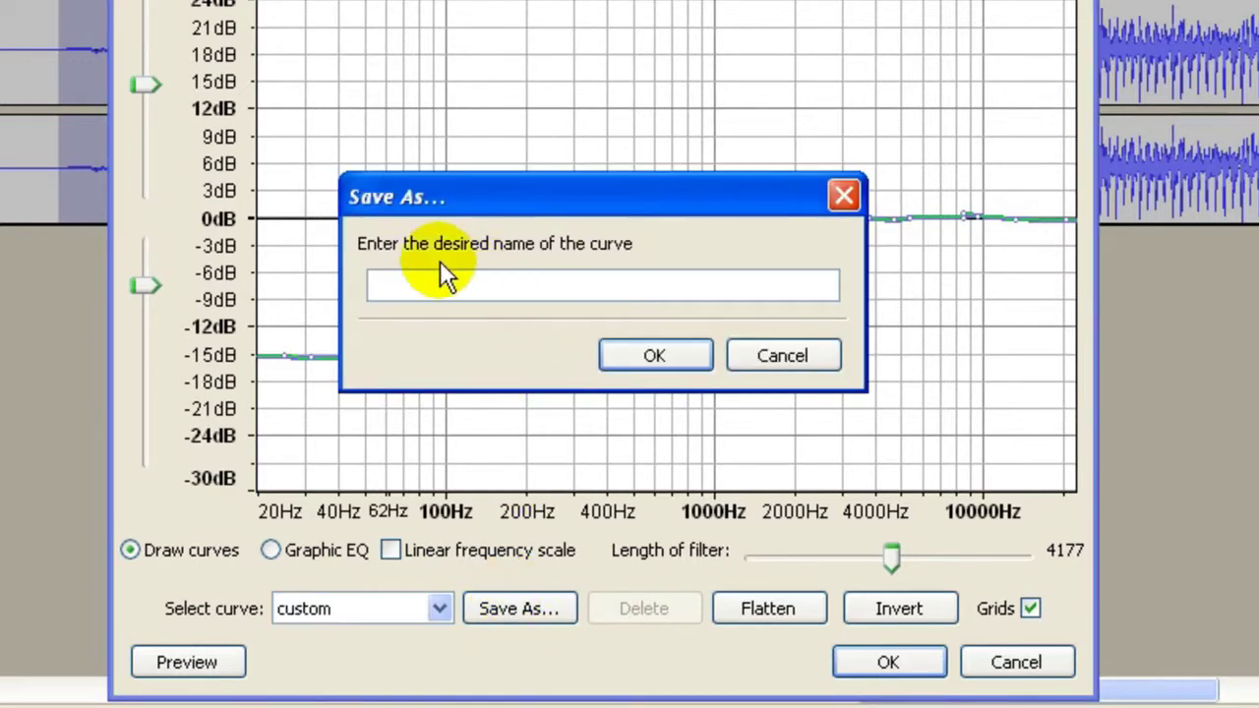
{"action": "type", "text": "p sound"}
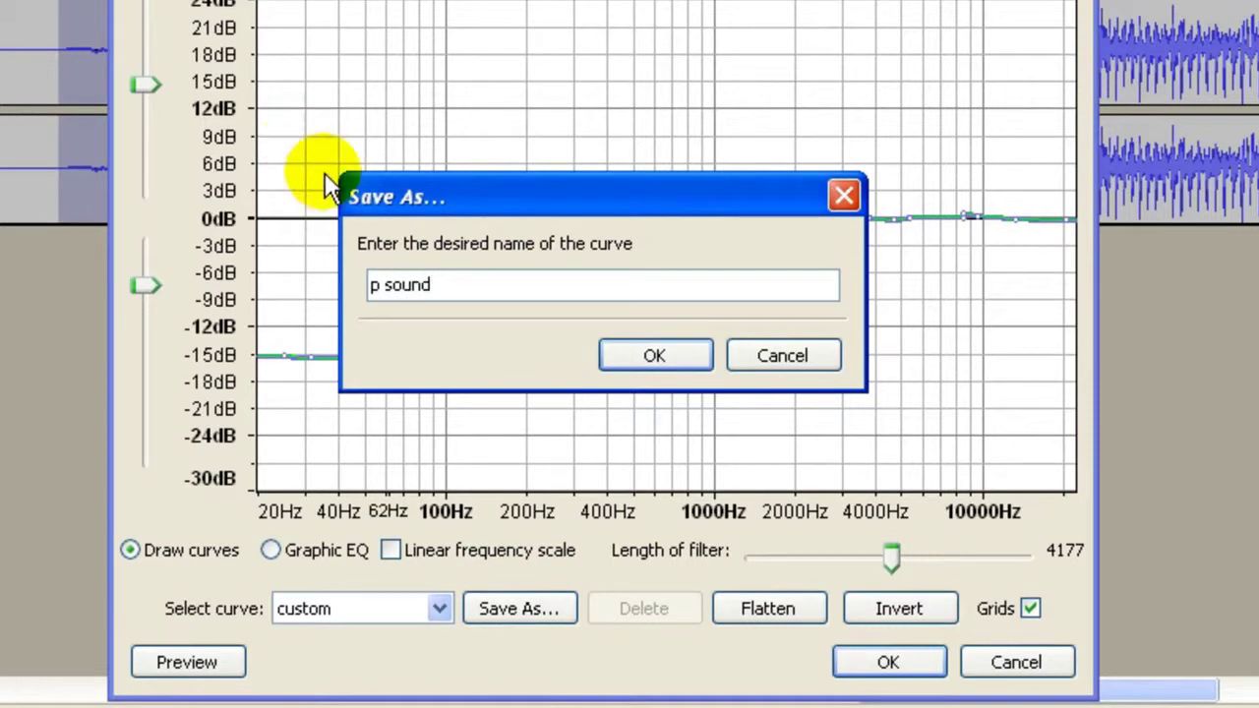
{"action": "left_click", "coordinate": [651, 354]}
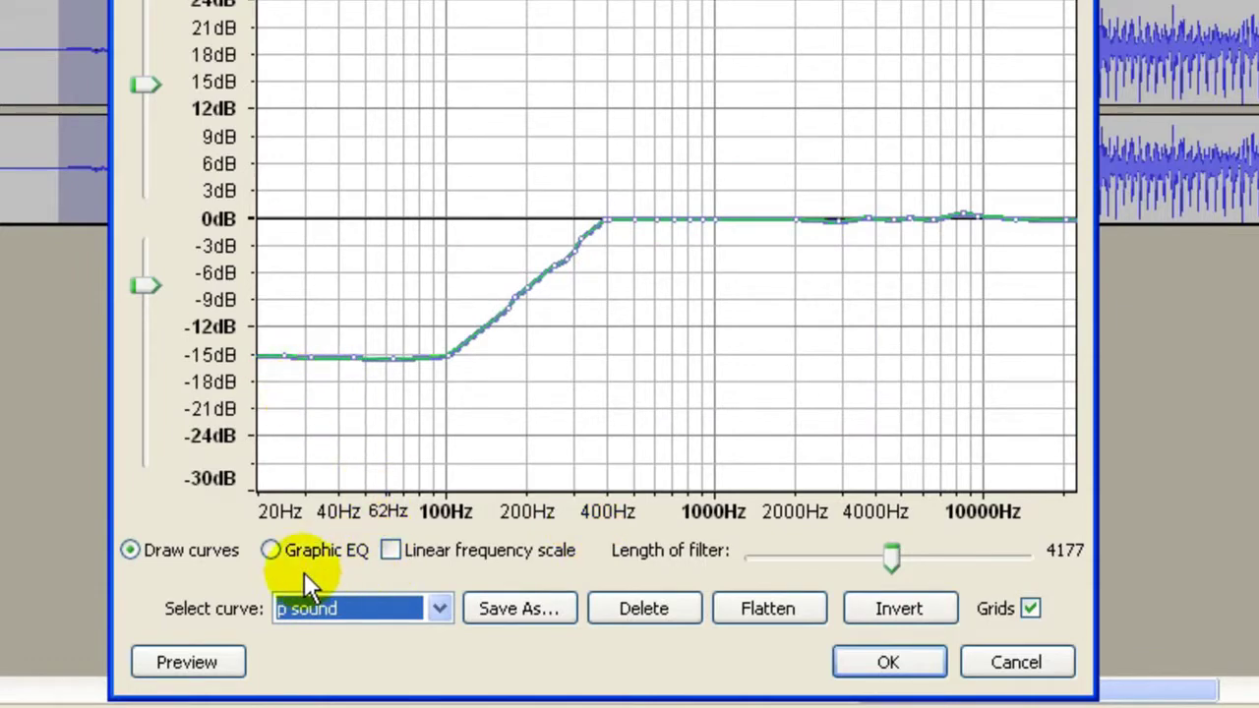
- Select the 'p sound' curve and apply the equalization to the selected pop
{"action": "left_click", "coordinate": [438, 609]}
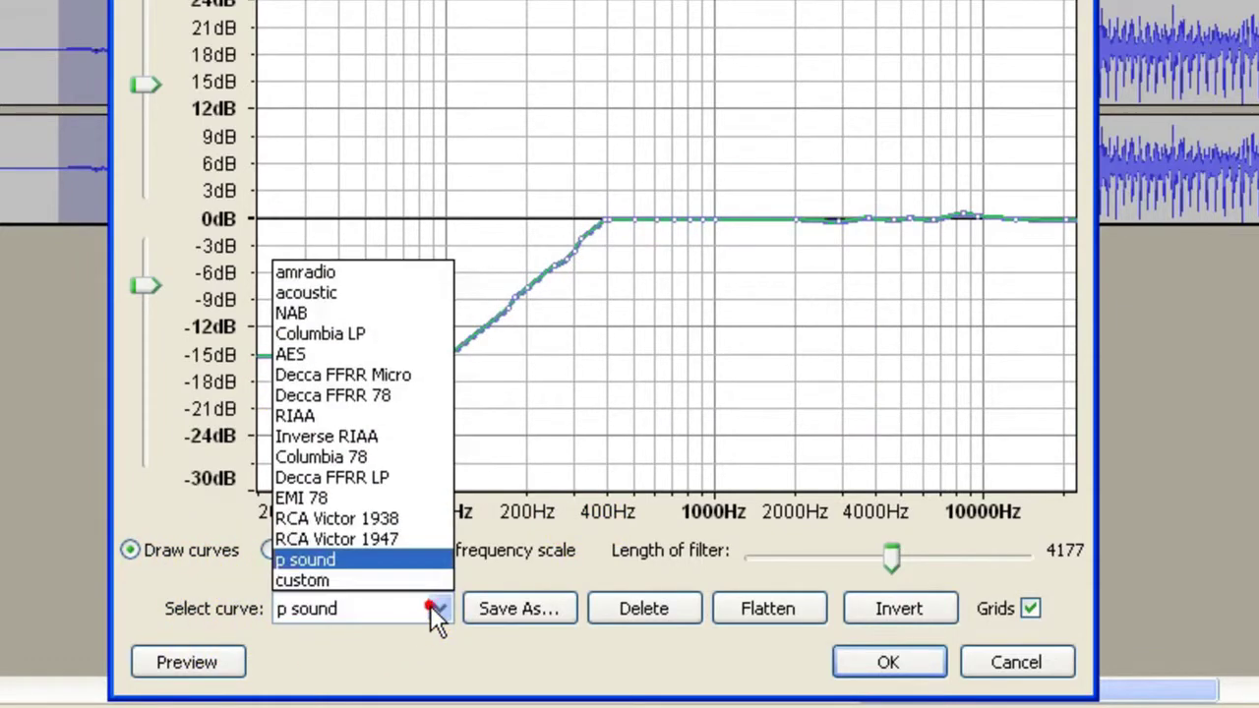
{"action": "left_click", "coordinate": [385, 560]}
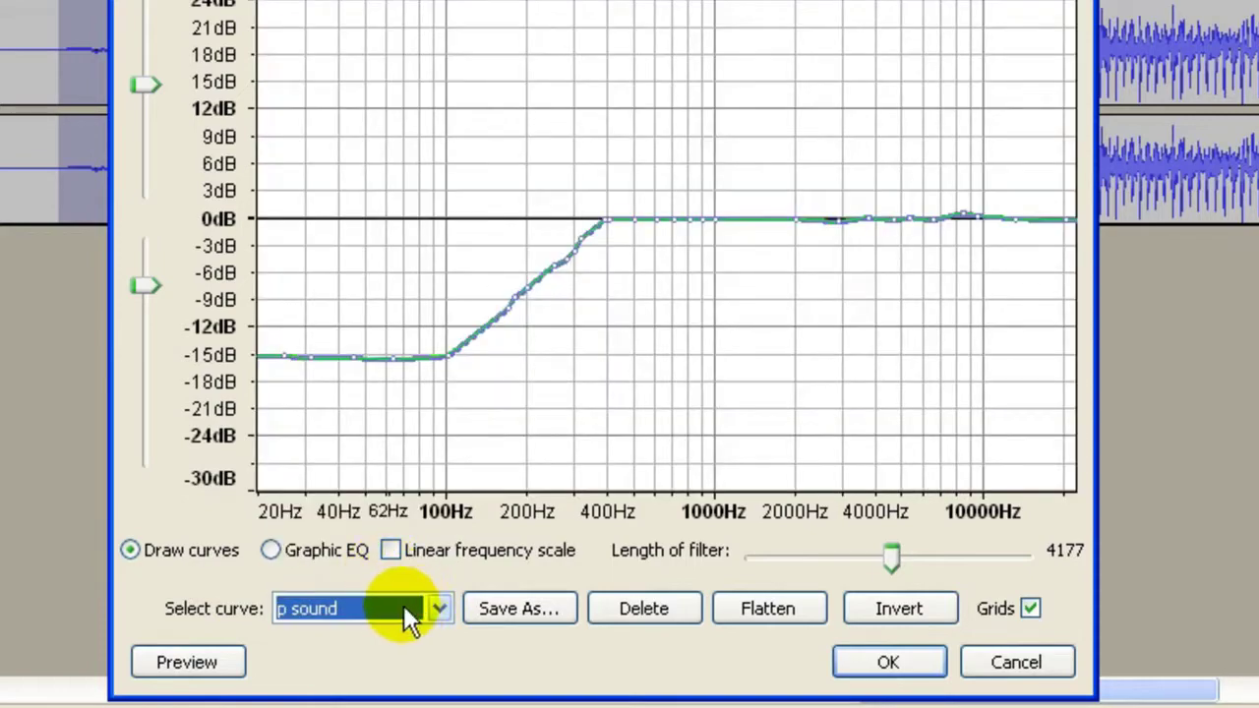
{"action": "left_click", "coordinate": [898, 664]}
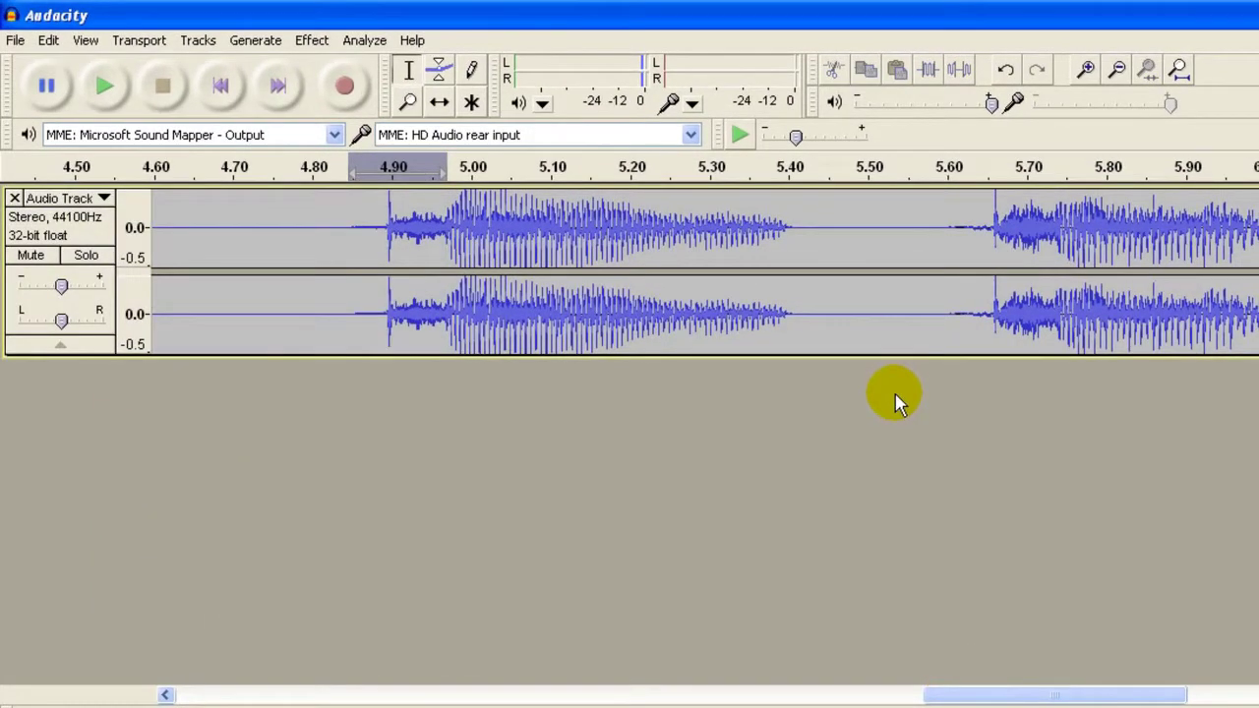
- Select the burst at about 5.60–5.69 s and apply Equalization with the 'p sound' curve
{"action": "left_click_drag", "start_coordinate": [946, 221], "coordinate": [1051, 225]}
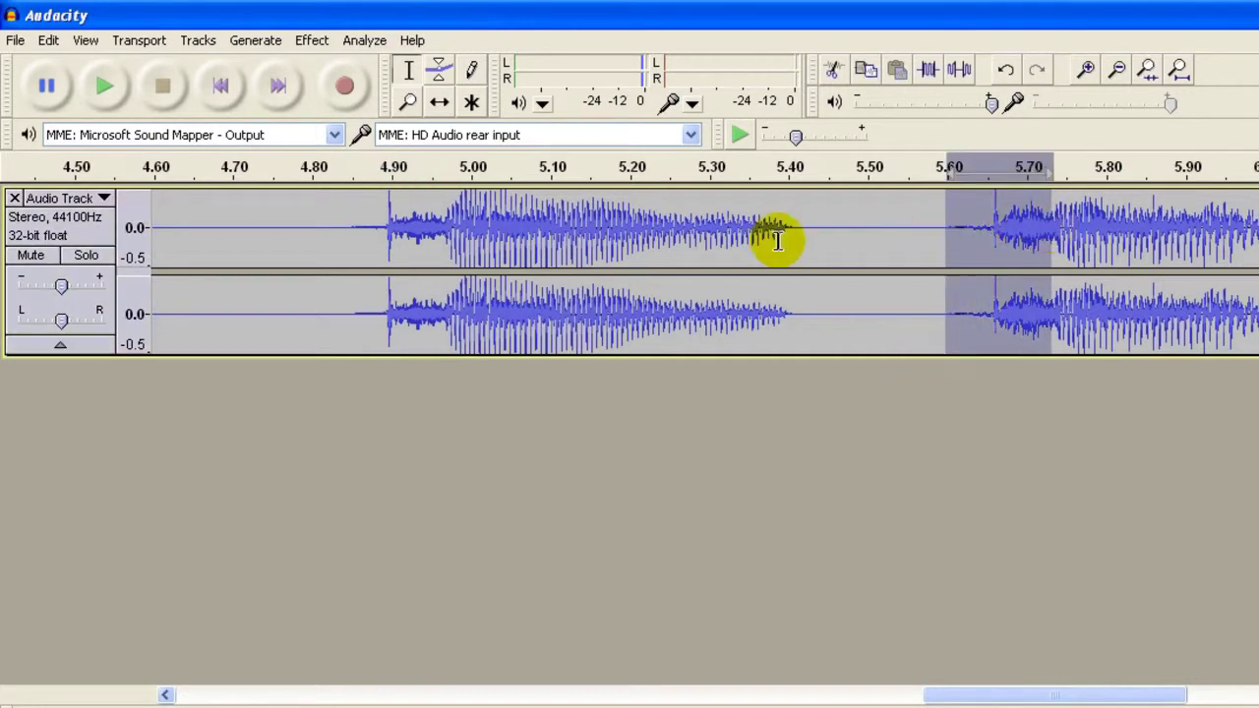
{"action": "left_click", "coordinate": [311, 40]}
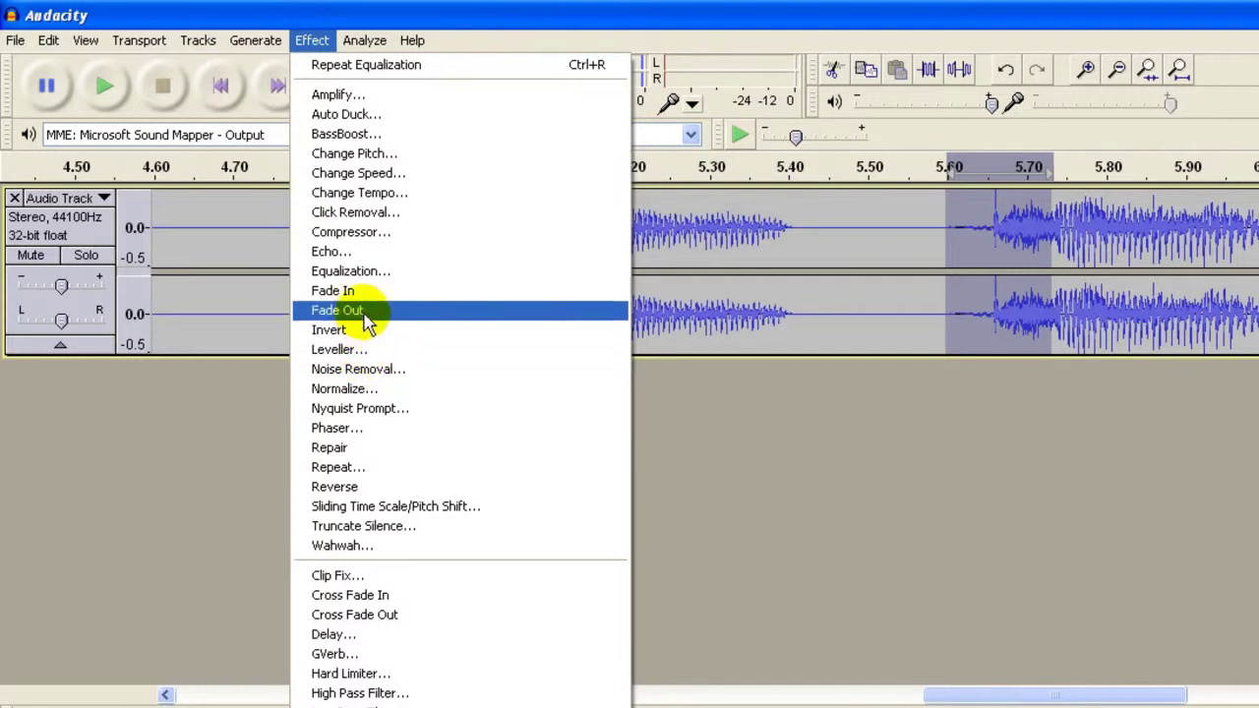
{"action": "left_click", "coordinate": [369, 274]}
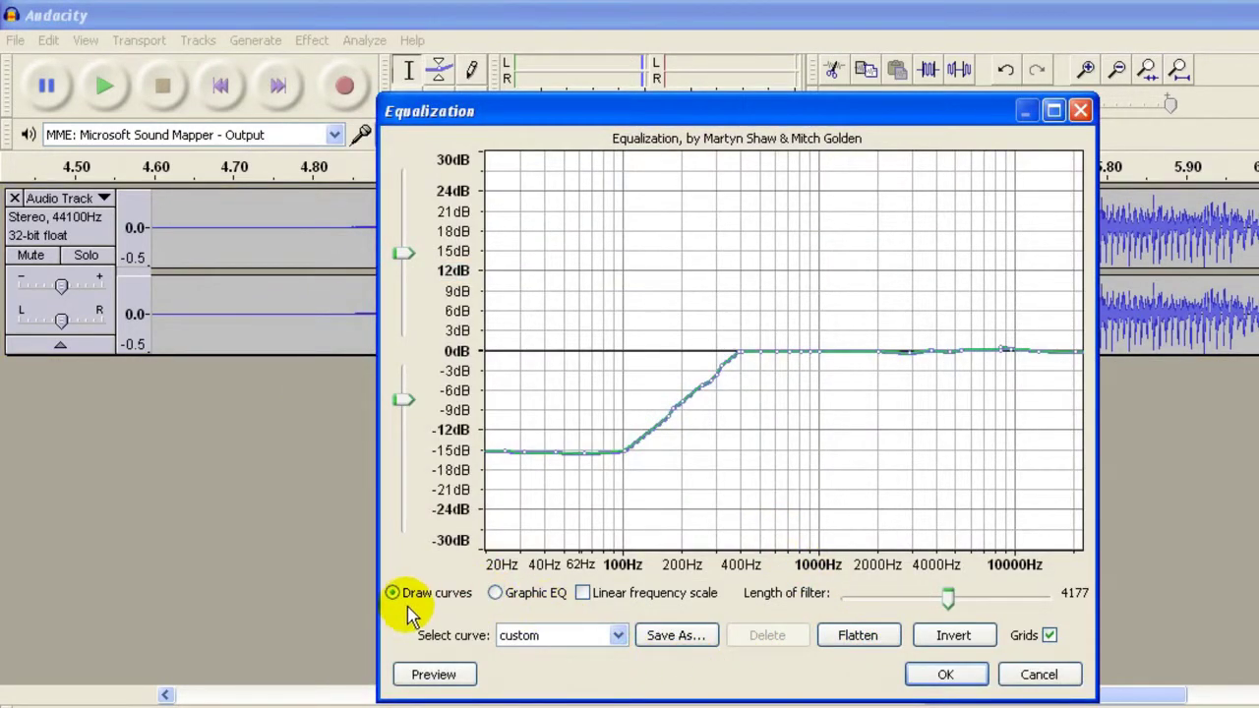
{"action": "left_click", "coordinate": [617, 635]}
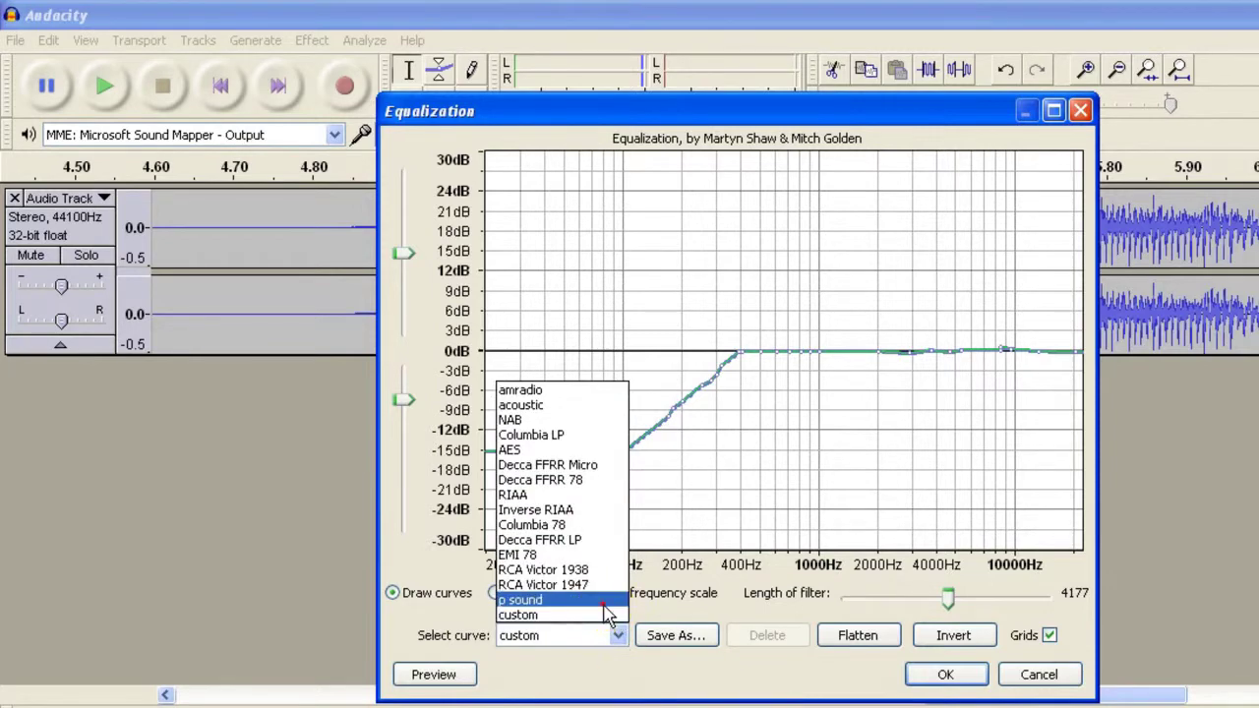
{"action": "left_click", "coordinate": [604, 601]}
{"action": "left_click", "coordinate": [945, 675]}
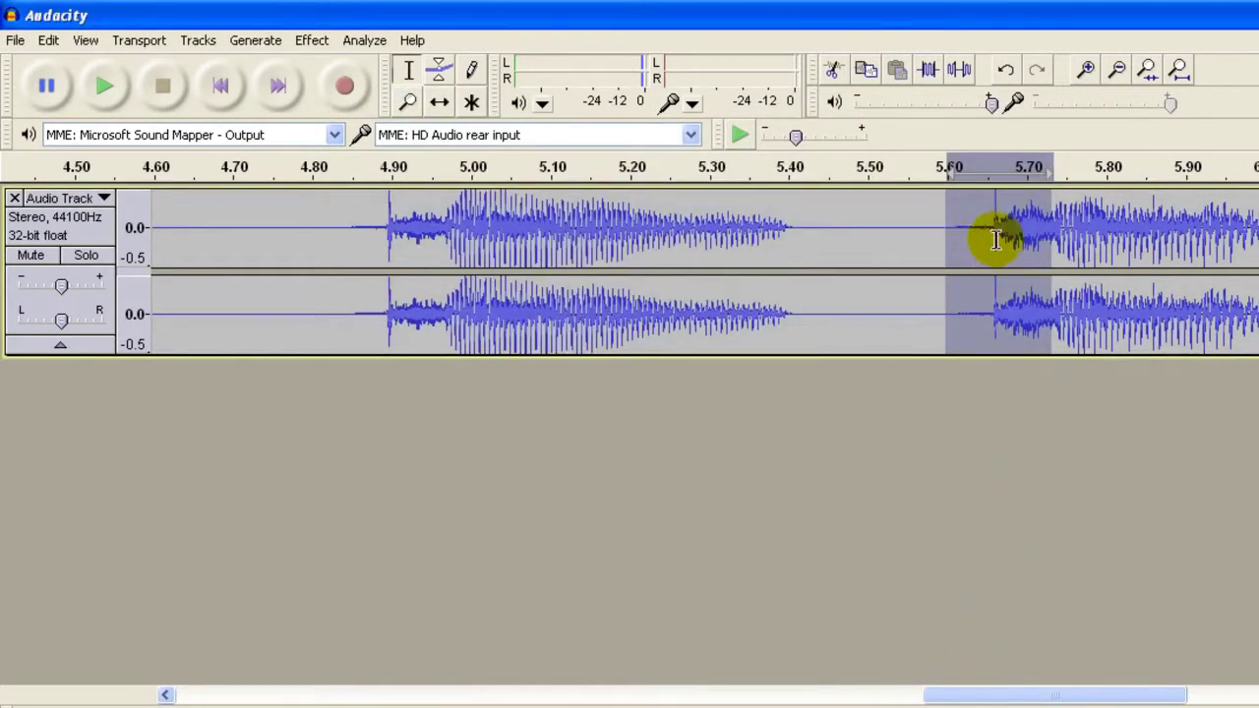
{"action": "left_click", "coordinate": [882, 389]}
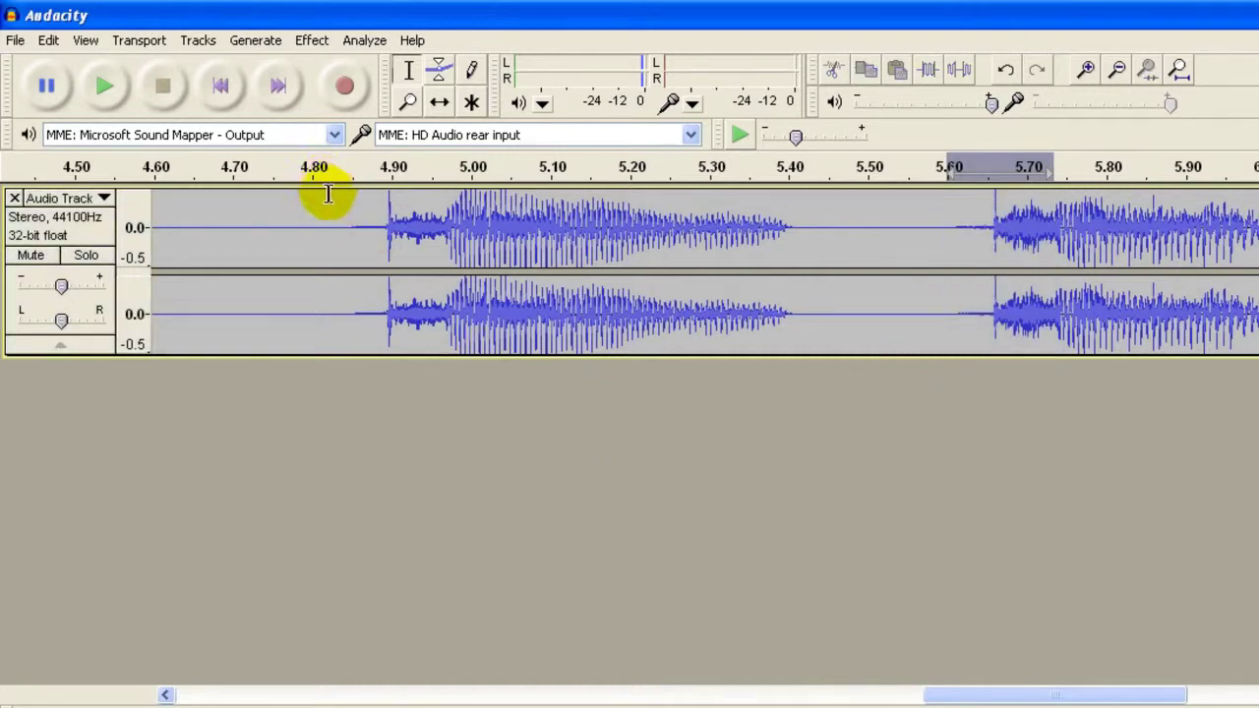
{"action": "left_click", "coordinate": [332, 195]}
{"action": "left_click", "coordinate": [105, 90]}
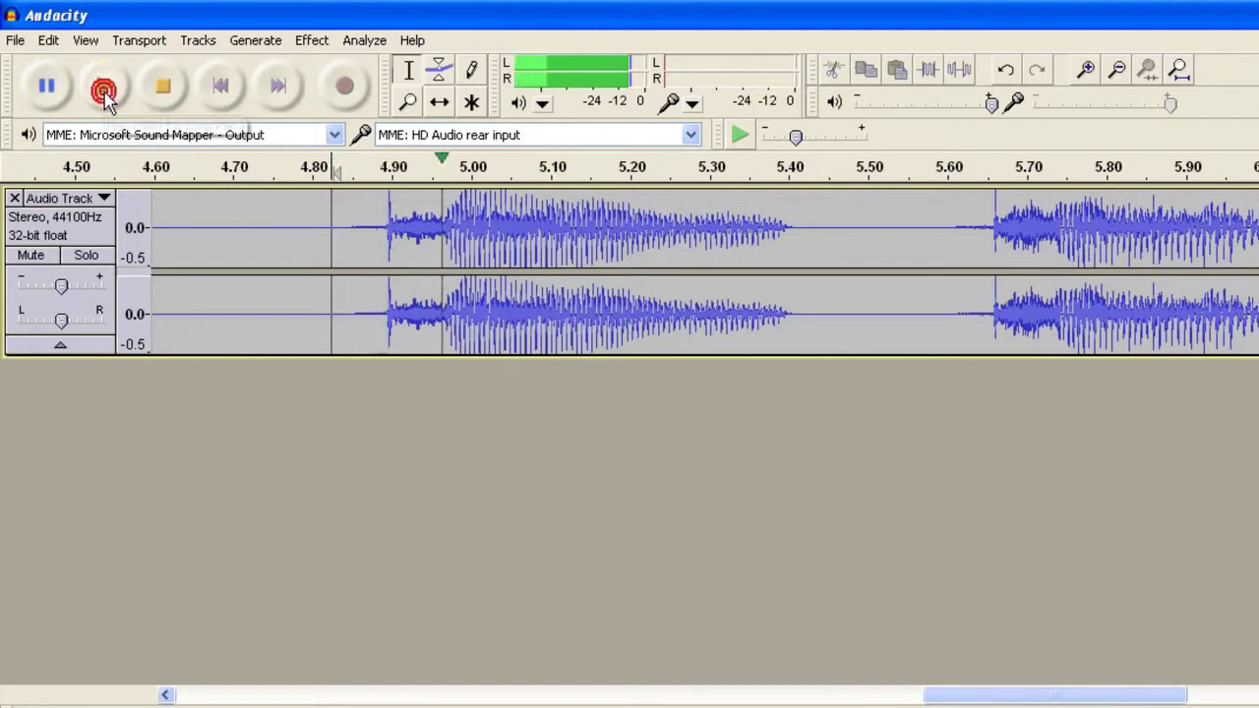
{"action": "left_click", "coordinate": [155, 91]}
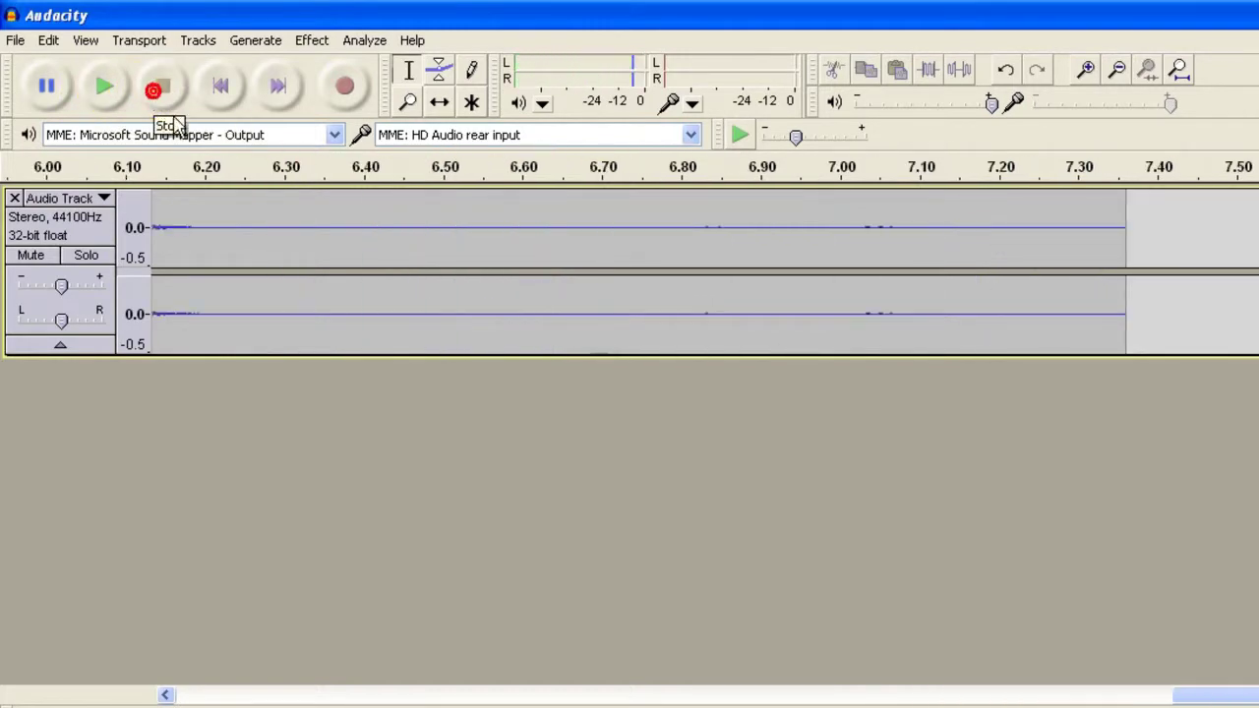
{"action": "left_click", "coordinate": [184, 696]}
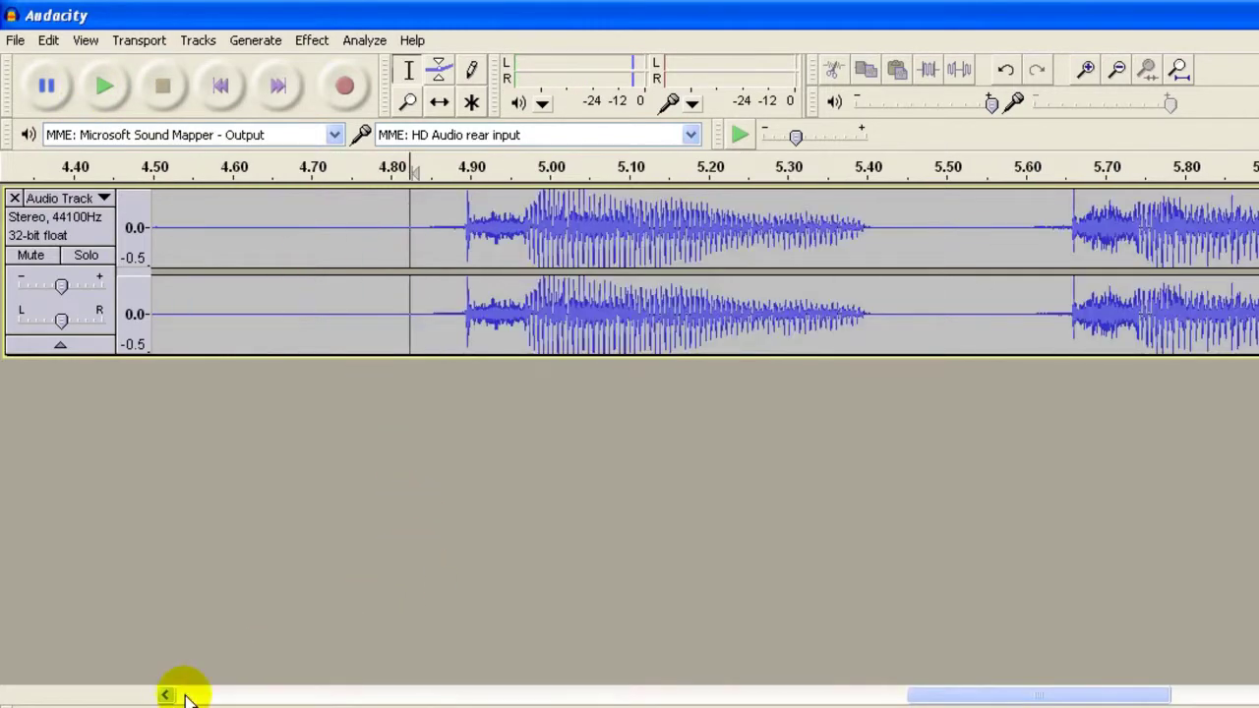
{"action": "key", "text": "ctrl+3"}
{"action": "key", "text": "ctrl+3"}
{"action": "left_click", "coordinate": [311, 228]}
{"action": "left_click", "coordinate": [103, 86]}
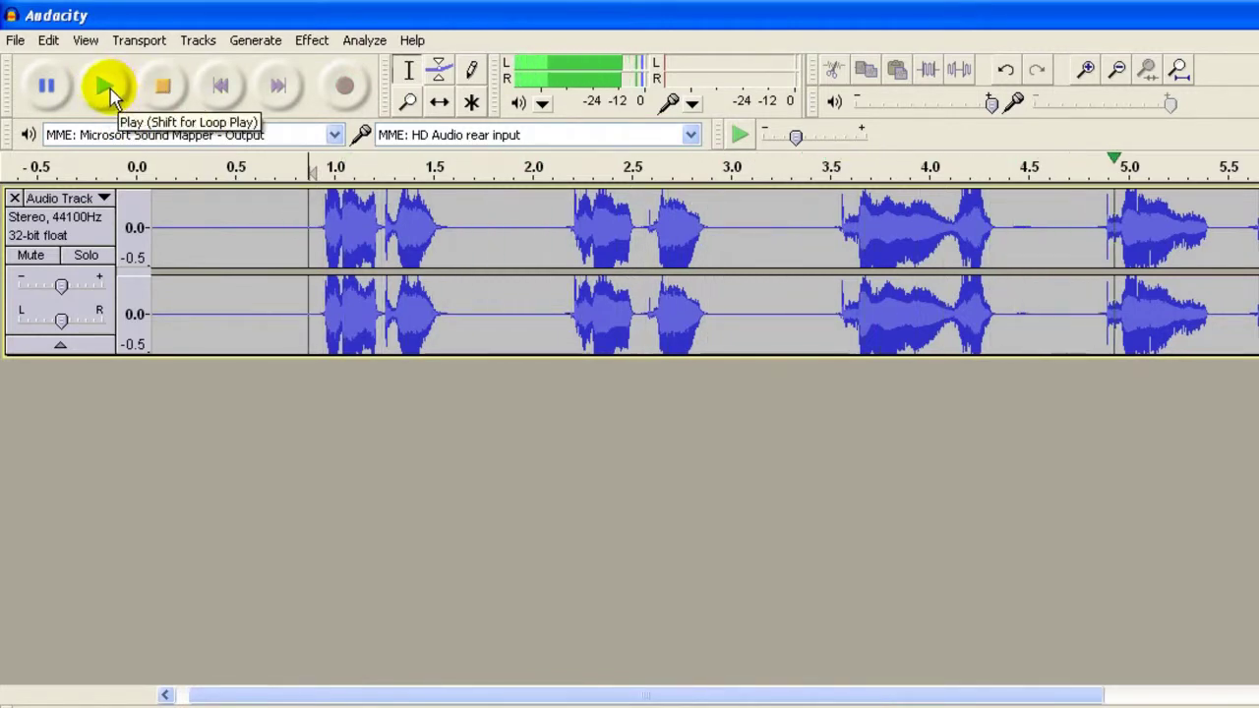
{"action": "left_click", "coordinate": [162, 87]}
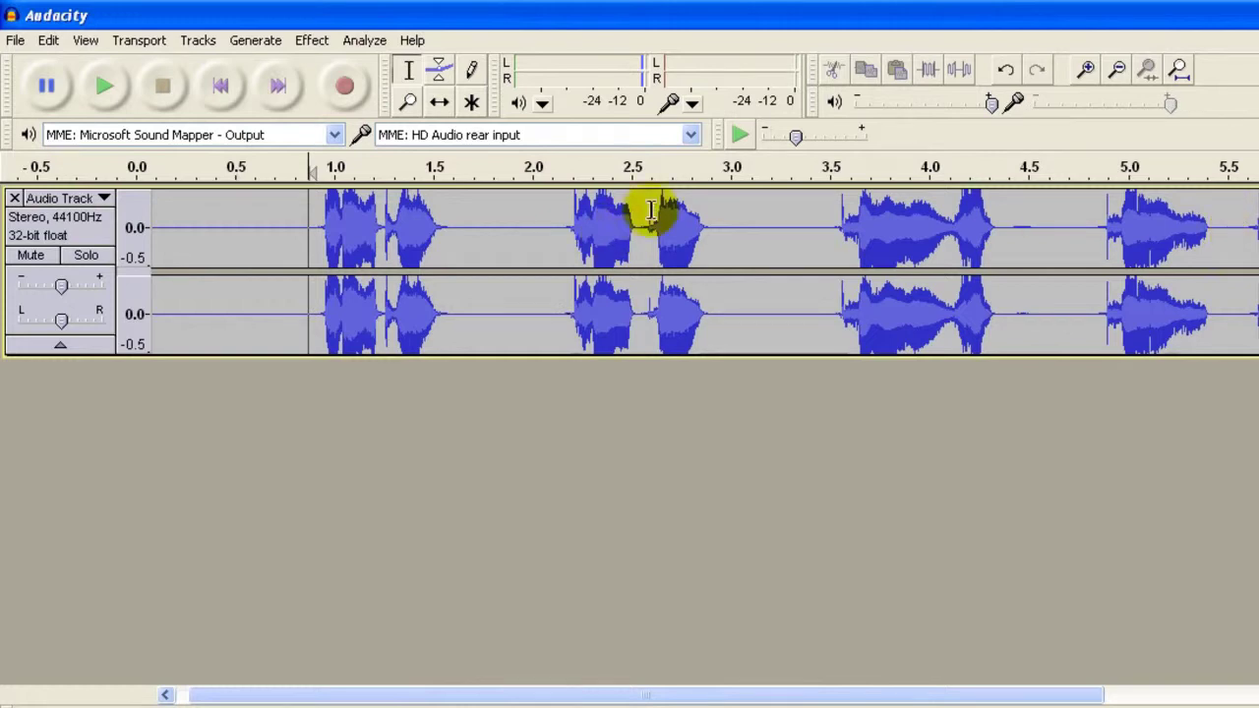
{"action": "left_click", "coordinate": [829, 234]}
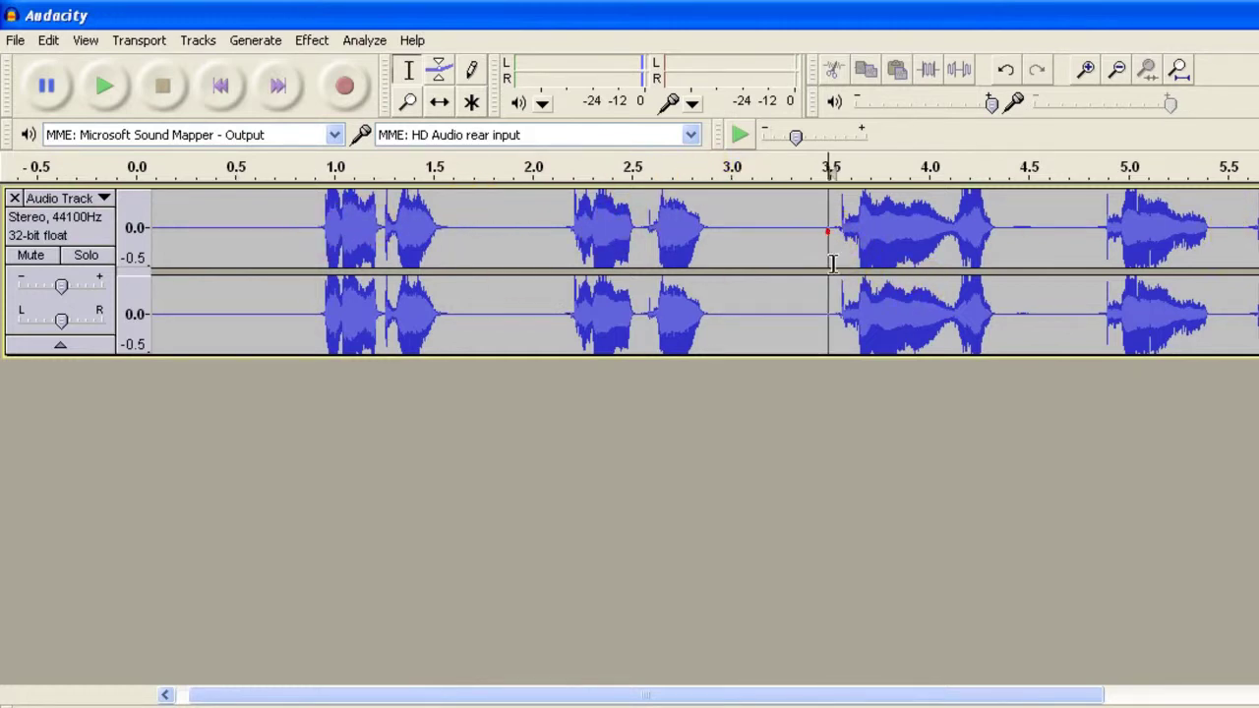
- Zoom in, select about 3.53–3.61 s, and apply Equalization with the 'p sound' curve
{"action": "left_click", "coordinate": [1087, 71]}
{"action": "left_click", "coordinate": [1087, 71]}
{"action": "left_click", "coordinate": [1087, 71]}
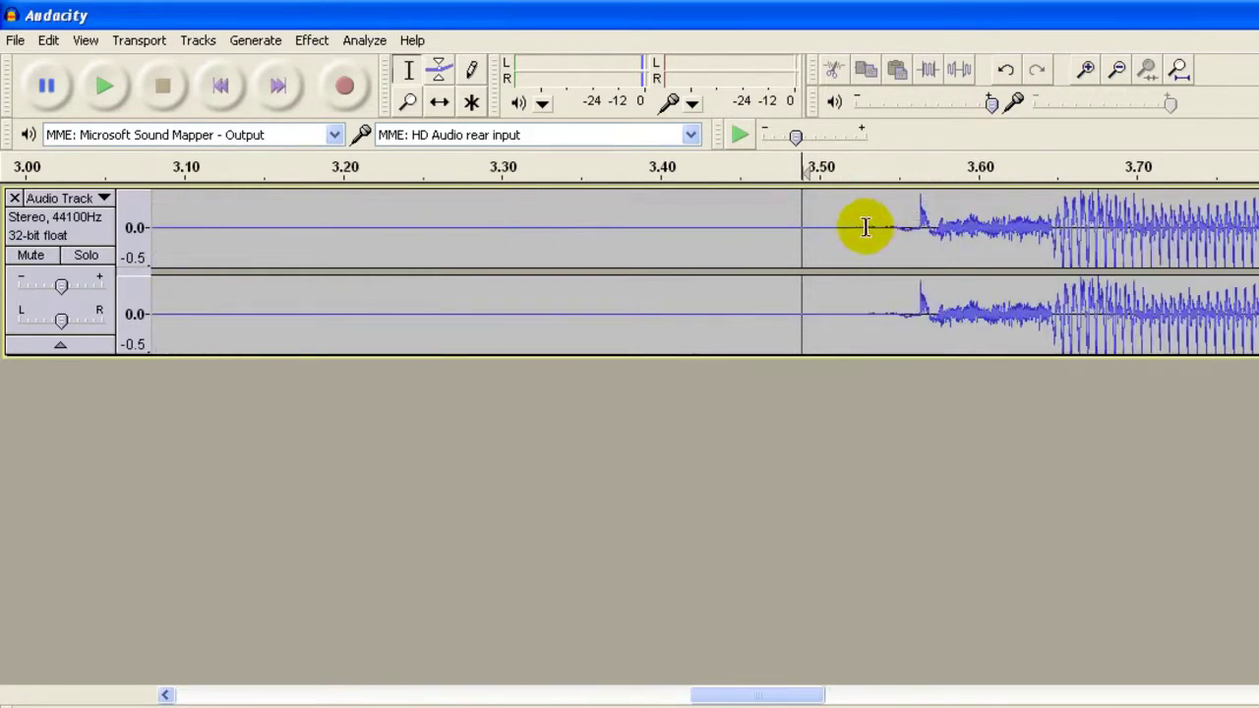
{"action": "left_click_drag", "start_coordinate": [866, 228], "coordinate": [1050, 226]}
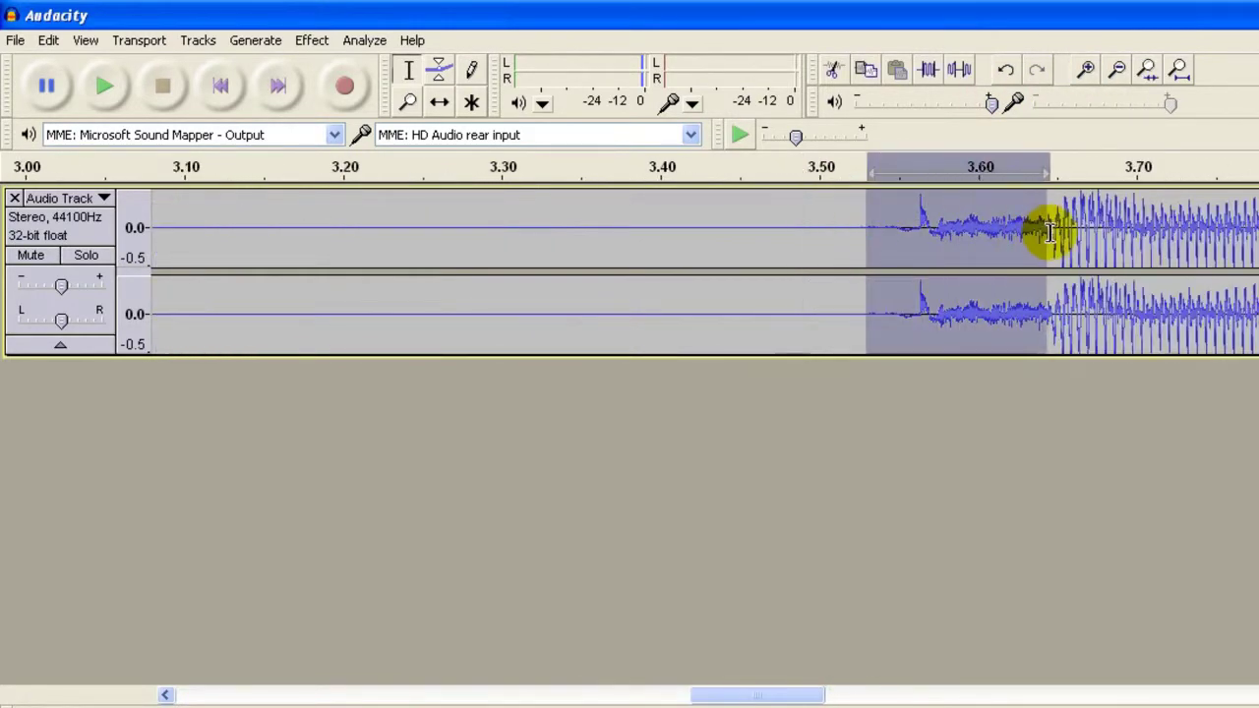
{"action": "left_click", "coordinate": [311, 40]}
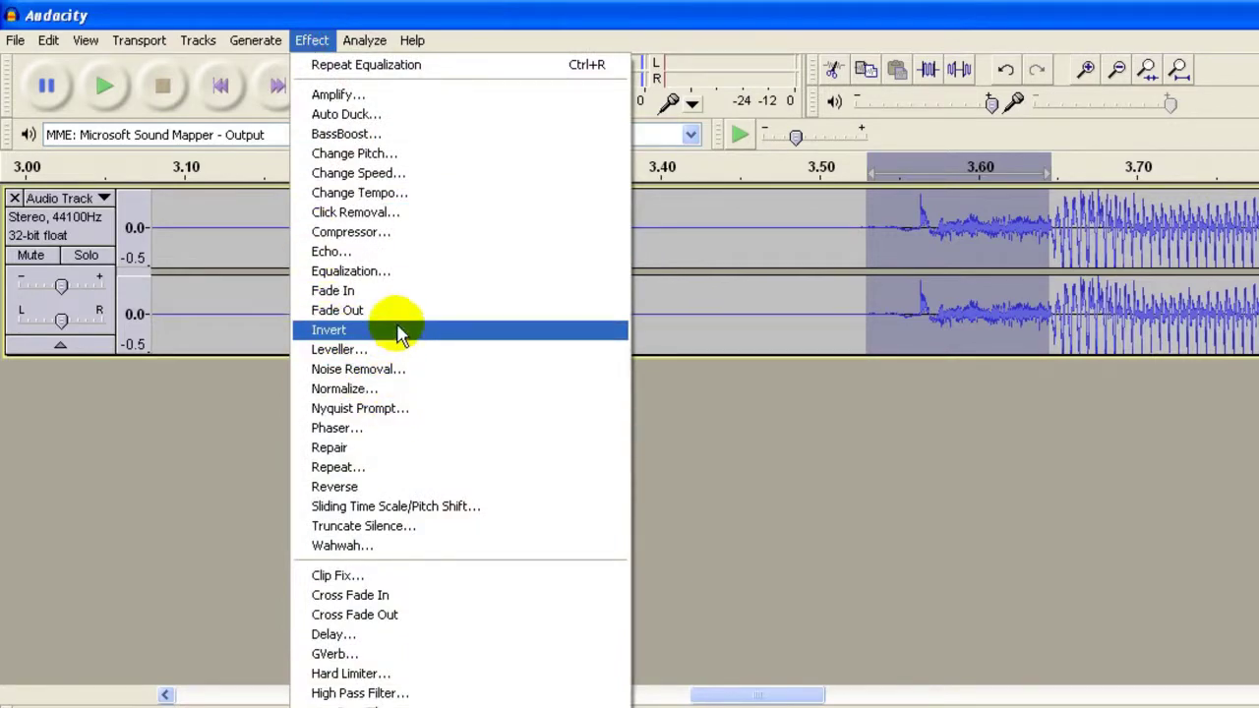
{"action": "left_click", "coordinate": [391, 273]}
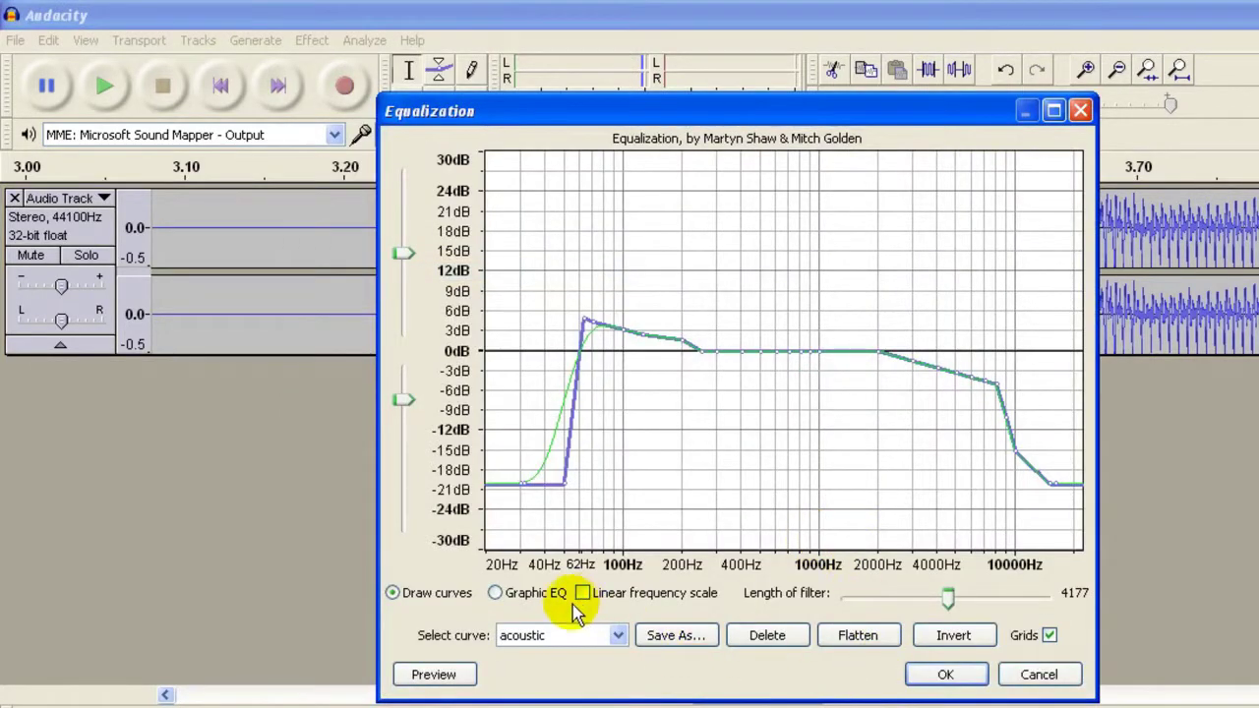
{"action": "left_click", "coordinate": [617, 635]}
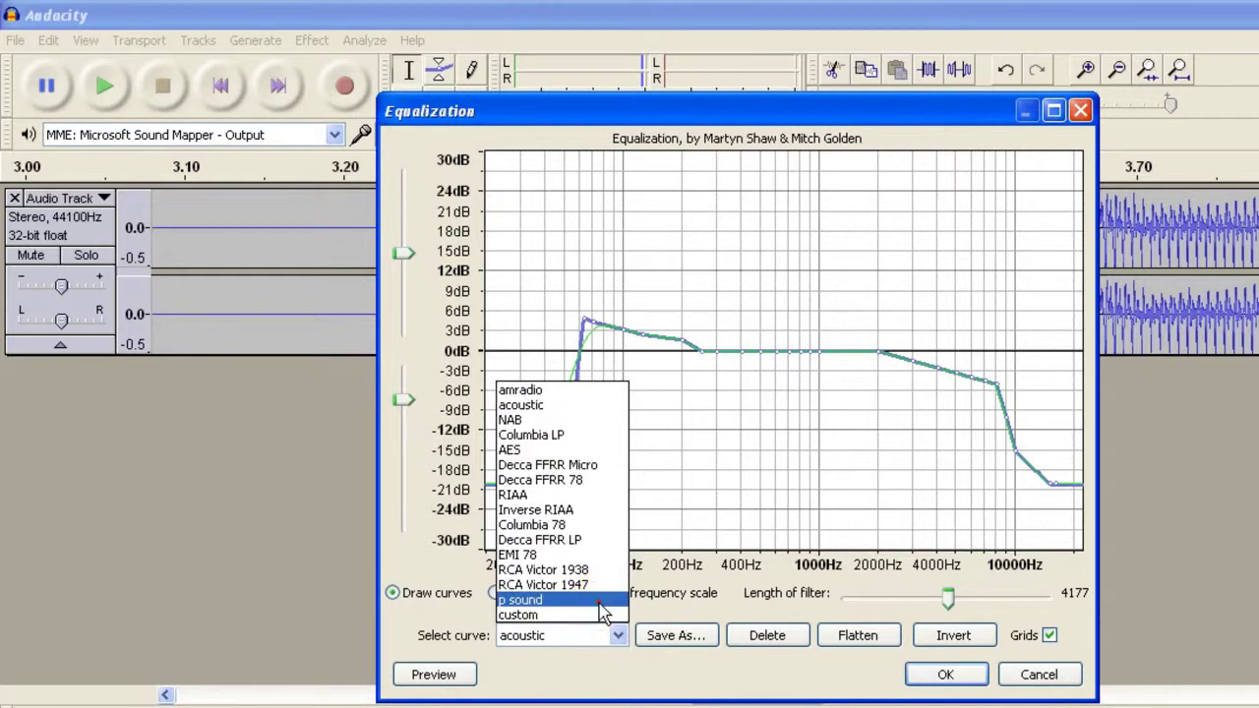
{"action": "left_click", "coordinate": [590, 596]}
{"action": "left_click", "coordinate": [944, 675]}
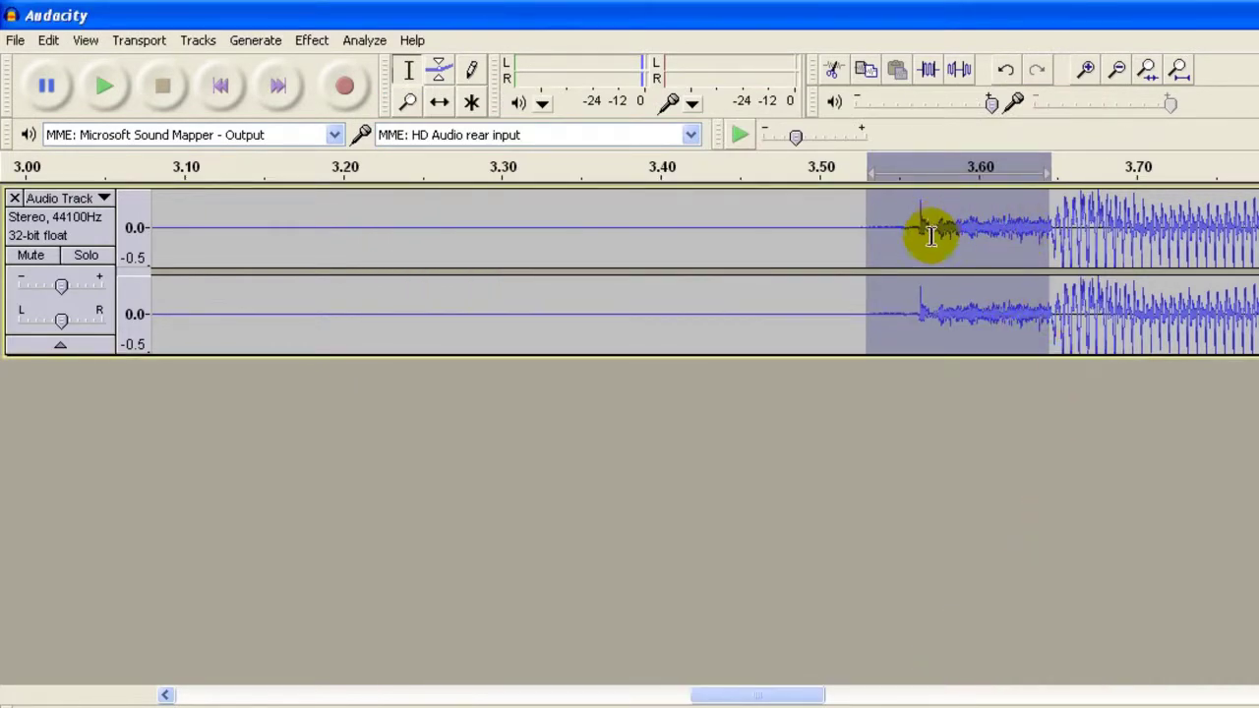
{"action": "left_click", "coordinate": [872, 238]}
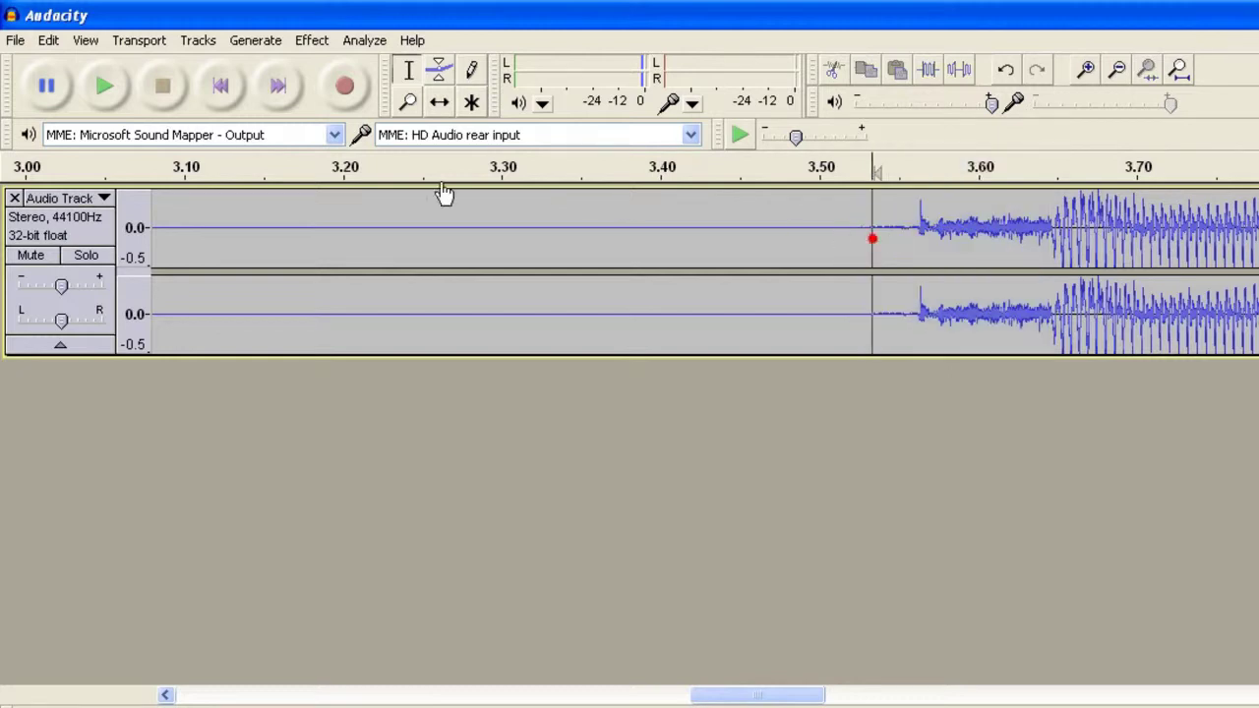
{"action": "left_click", "coordinate": [106, 88]}
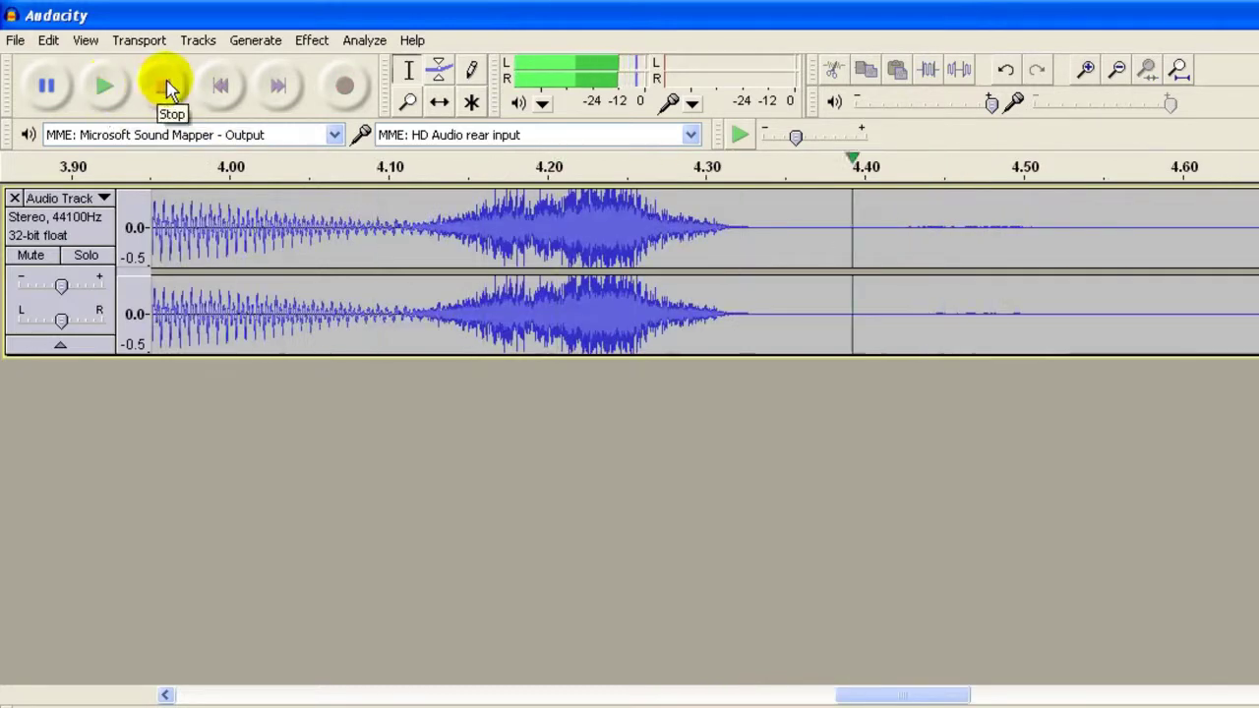
{"action": "left_click", "coordinate": [163, 86]}
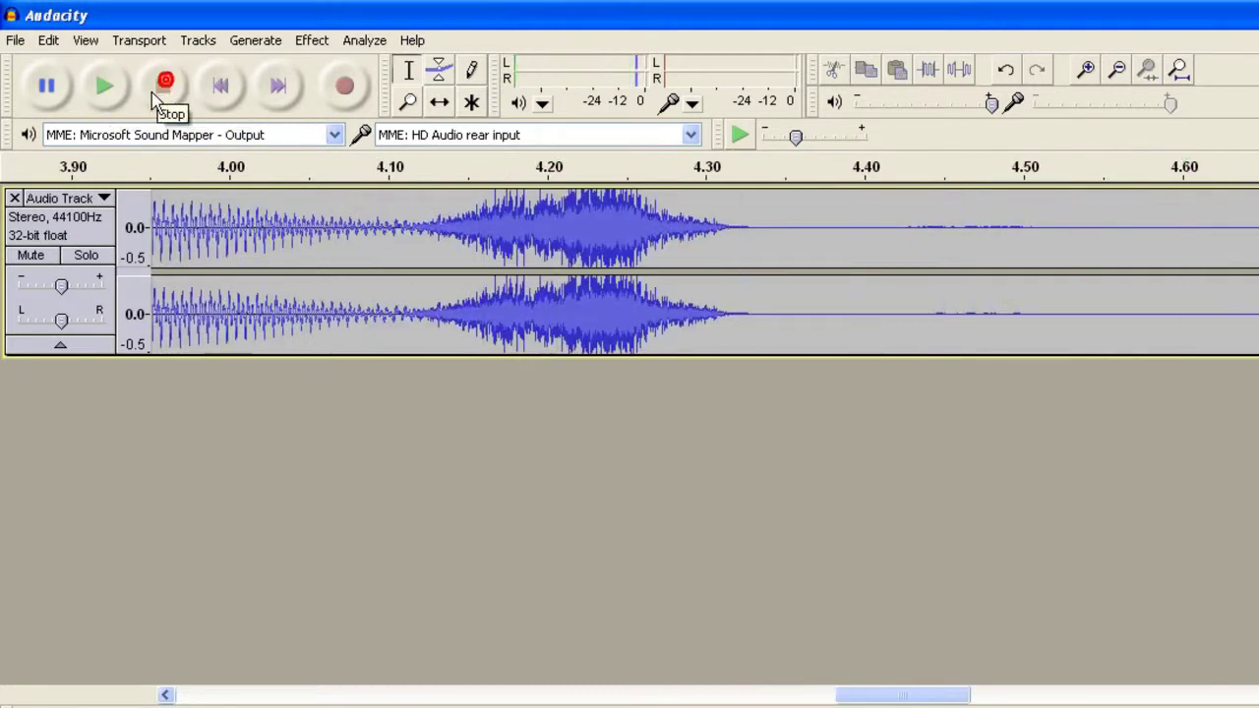
{"action": "left_click", "coordinate": [1116, 71]}
{"action": "left_click", "coordinate": [1117, 71]}
{"action": "left_click", "coordinate": [1116, 71]}
{"action": "left_click", "coordinate": [1116, 71]}
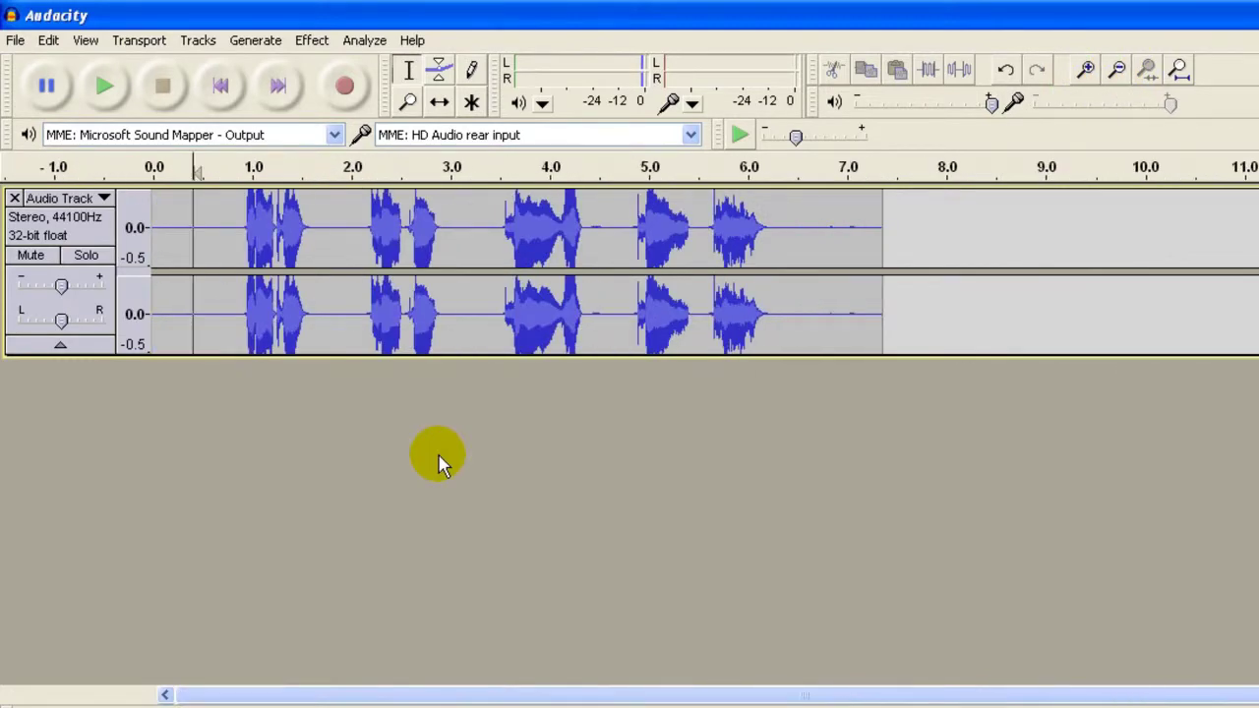